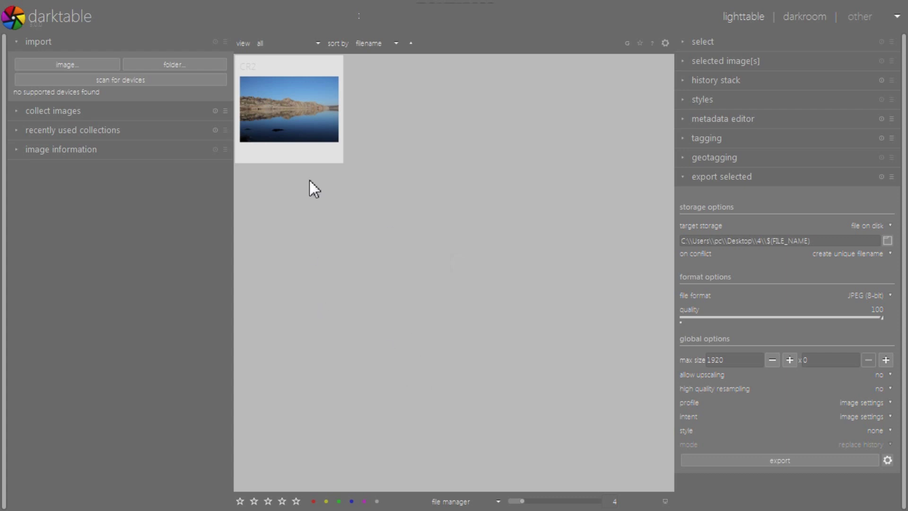
# Step: Open the lake-and-rocky-ridge photo from the lighttable in the darkroom
pyautogui.doubleClick(274, 108)
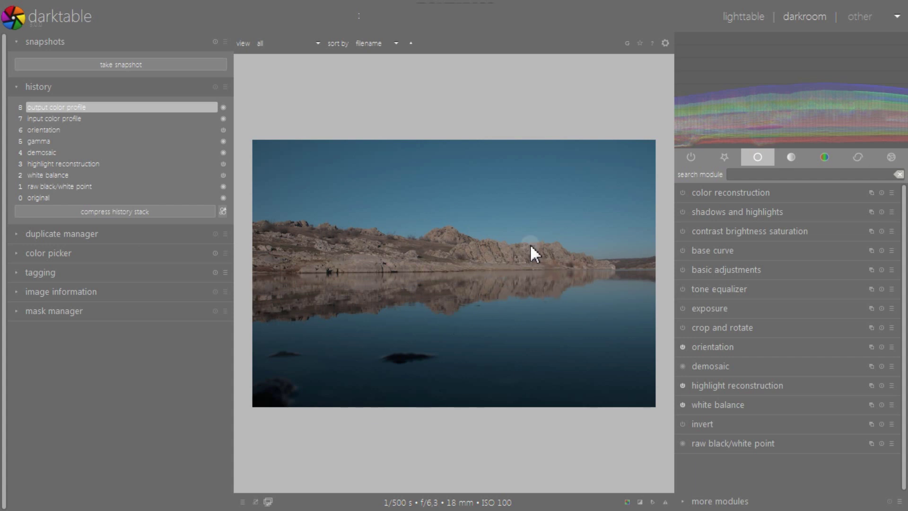
# Step: Raise contrast to 0.32 in contrast brightness saturation and compare with the module off
pyautogui.click(746, 232)
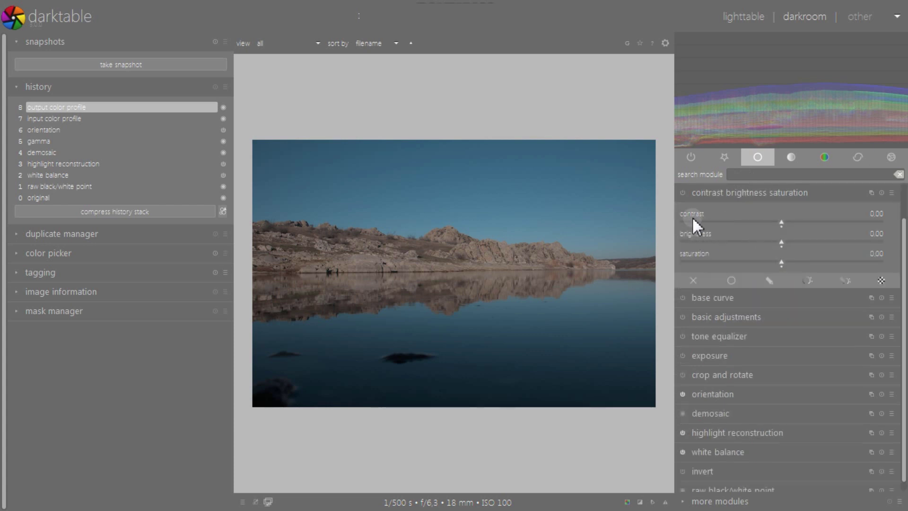
pyautogui.click(796, 220)
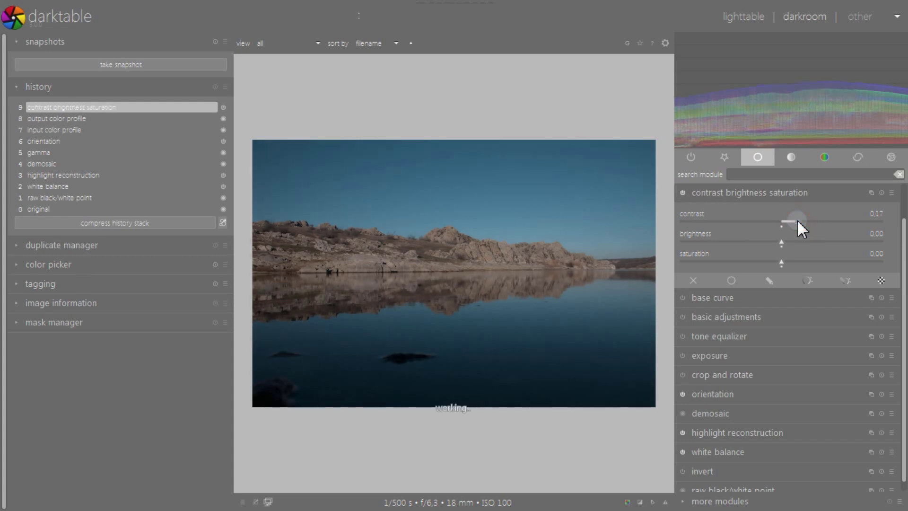
pyautogui.scroll(9, 796, 219)
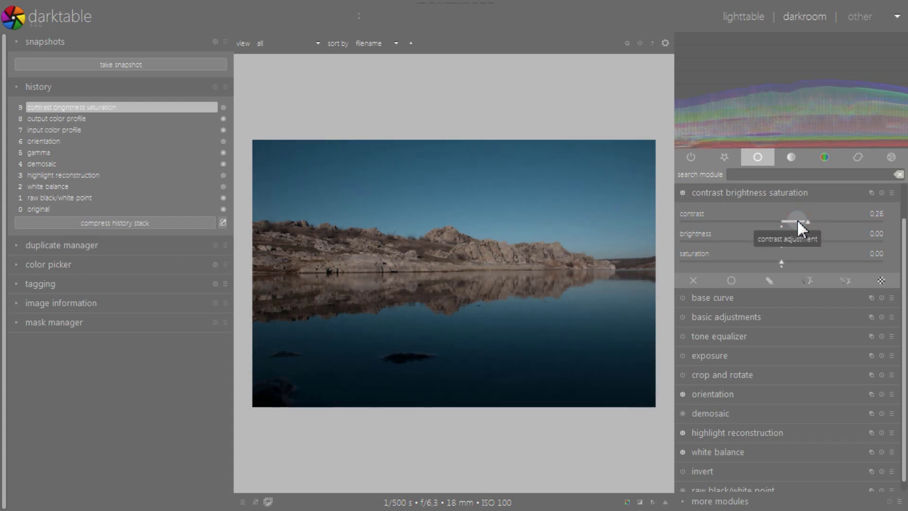
pyautogui.moveTo(796, 219)
pyautogui.mouseDown()
pyautogui.moveTo(812, 217)
pyautogui.moveTo(797, 222)
pyautogui.moveTo(803, 219)
pyautogui.mouseUp()
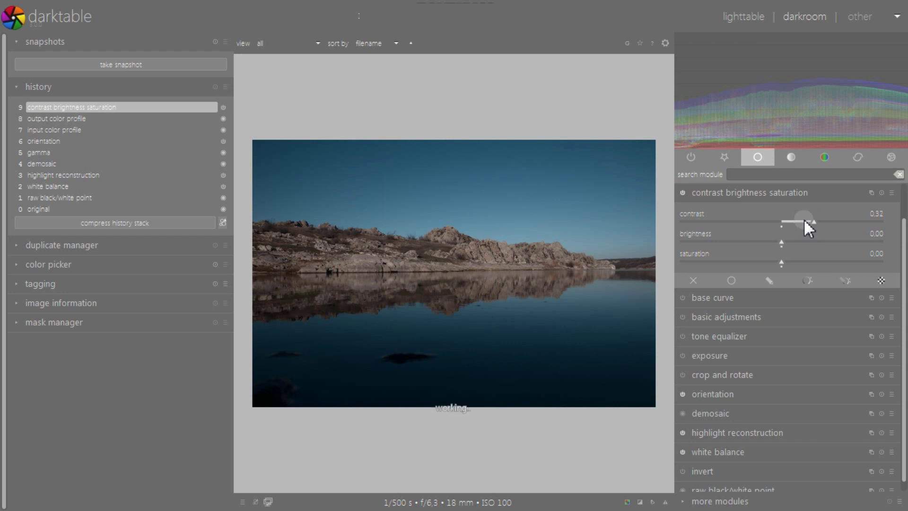
pyautogui.scroll(3, 803, 219)
pyautogui.click(681, 192)
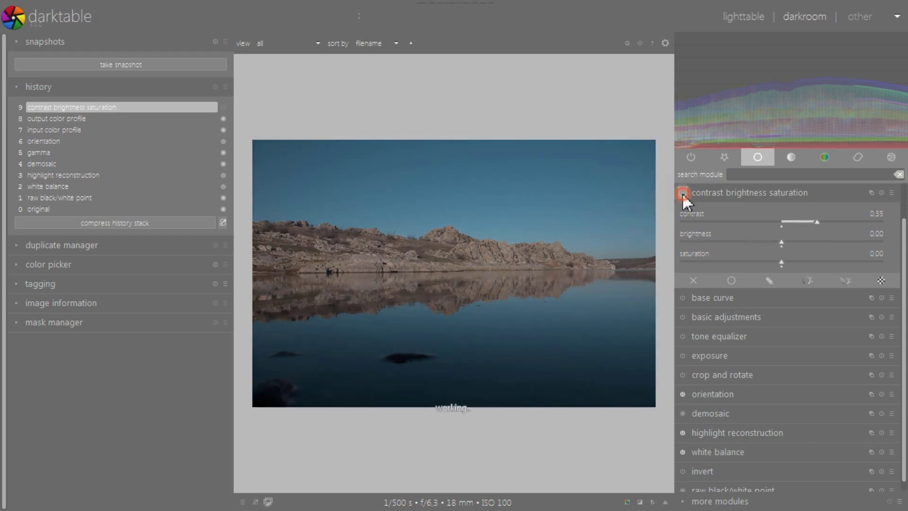
pyautogui.click(682, 192)
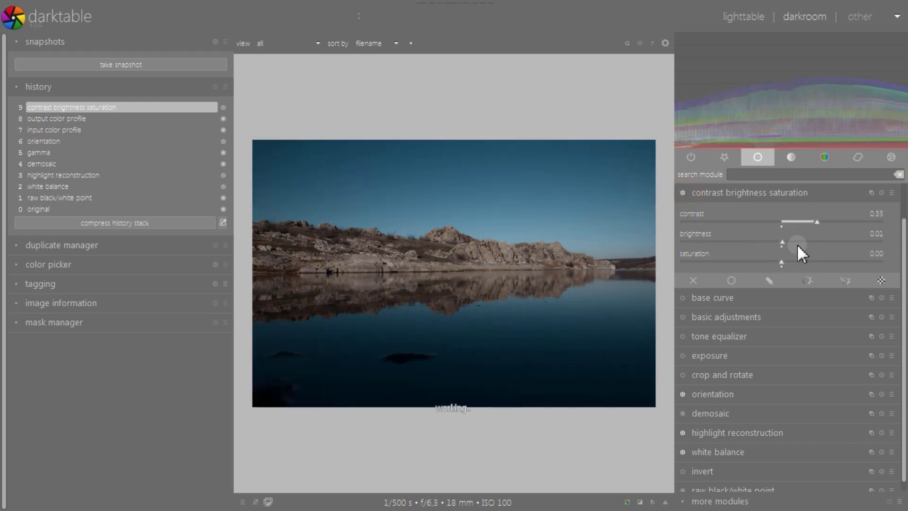
# Step: Set saturation to 0.52, contrast to 0.58 and brightness to 0.20
pyautogui.scroll(9, 798, 247)
pyautogui.scroll(6, 798, 246)
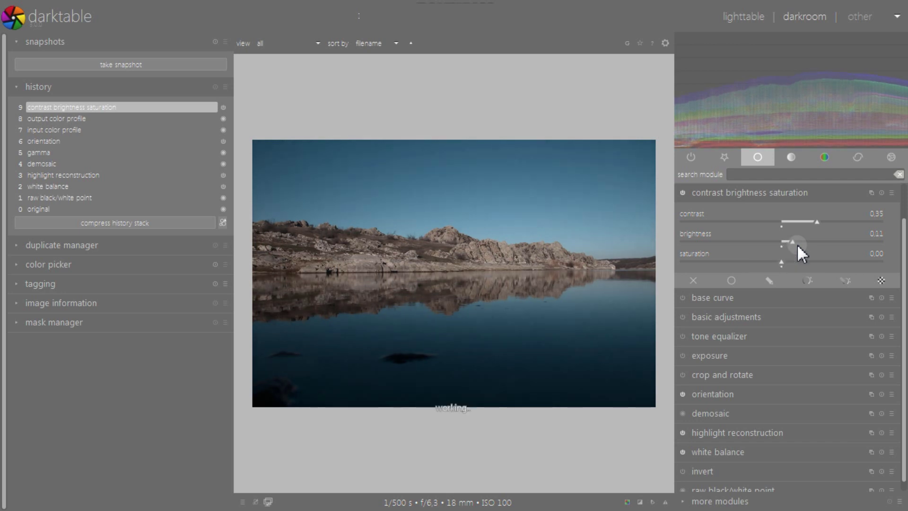
pyautogui.scroll(2, 796, 243)
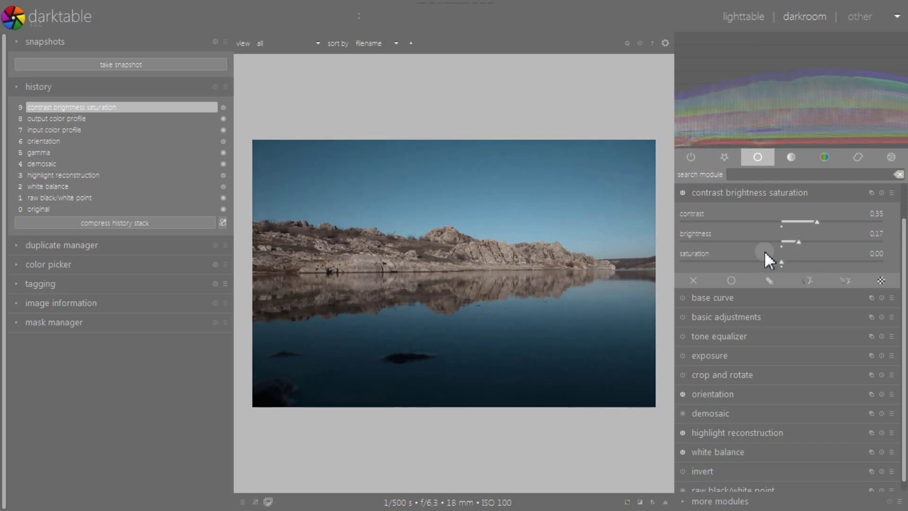
pyautogui.click(810, 258)
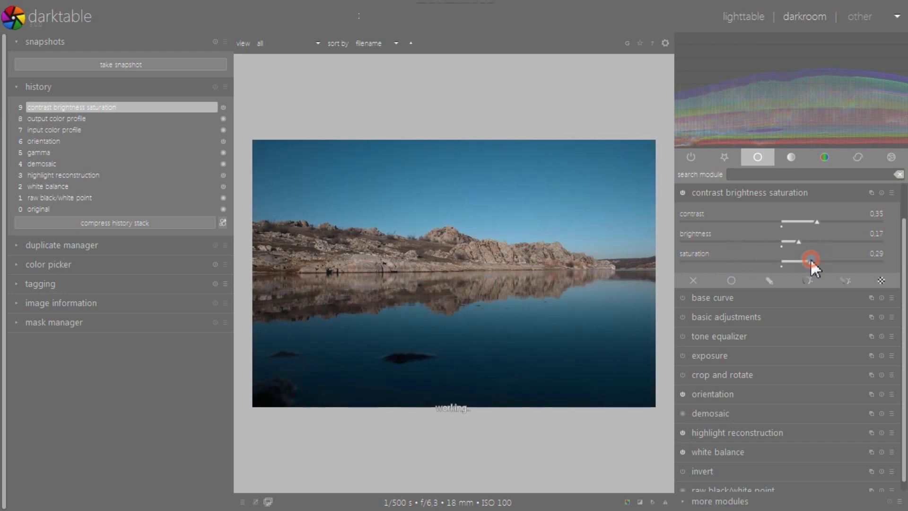
pyautogui.click(820, 260)
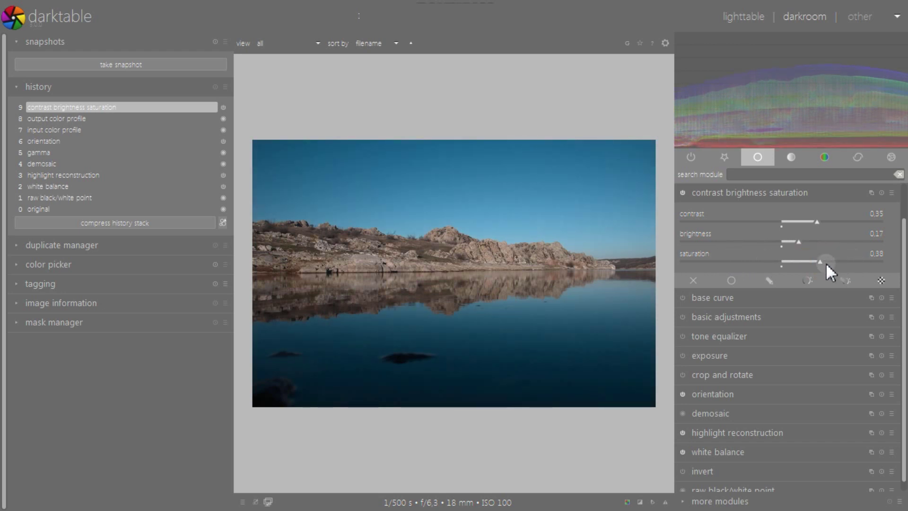
pyautogui.click(836, 259)
pyautogui.click(840, 221)
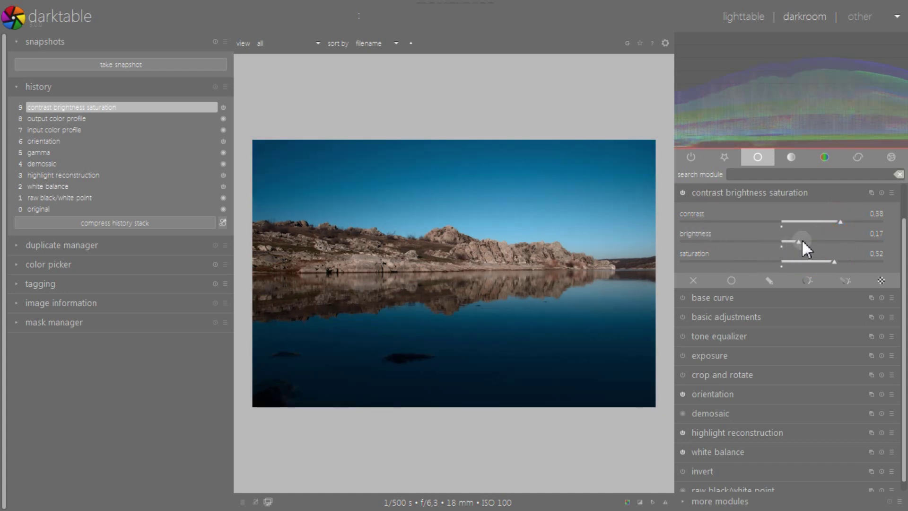
pyautogui.click(801, 239)
pyautogui.click(682, 192)
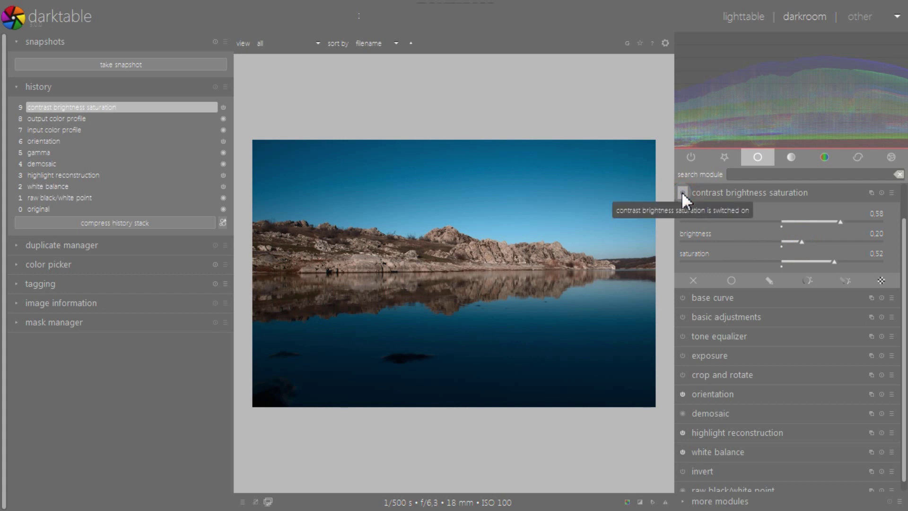
# Step: Compare on/off, zoom into the rocks and back, then reset all three to 0.00
pyautogui.click(681, 191)
pyautogui.click(681, 191)
pyautogui.middleClick(467, 247)
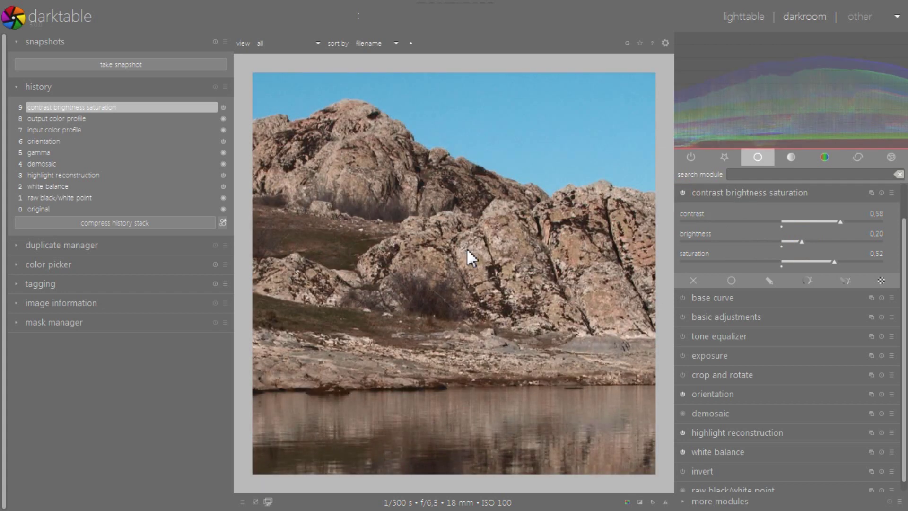
pyautogui.middleClick(466, 248)
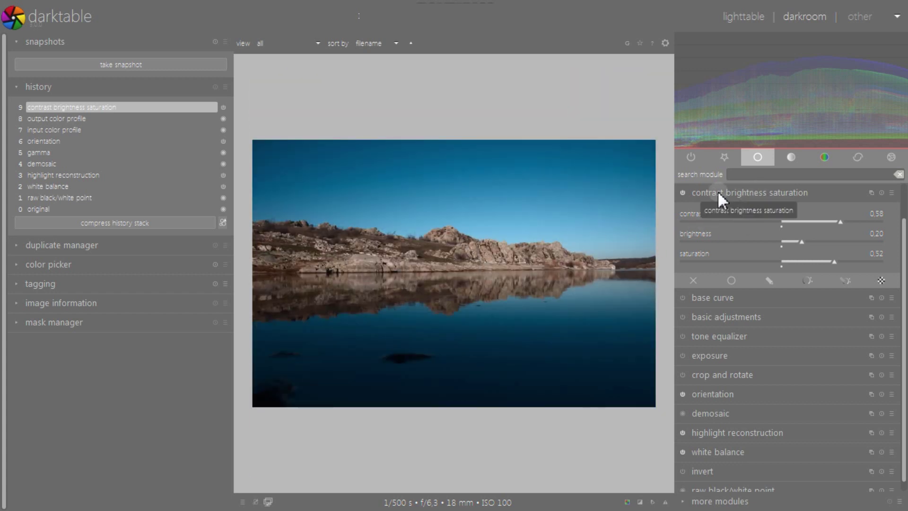
pyautogui.click(881, 192)
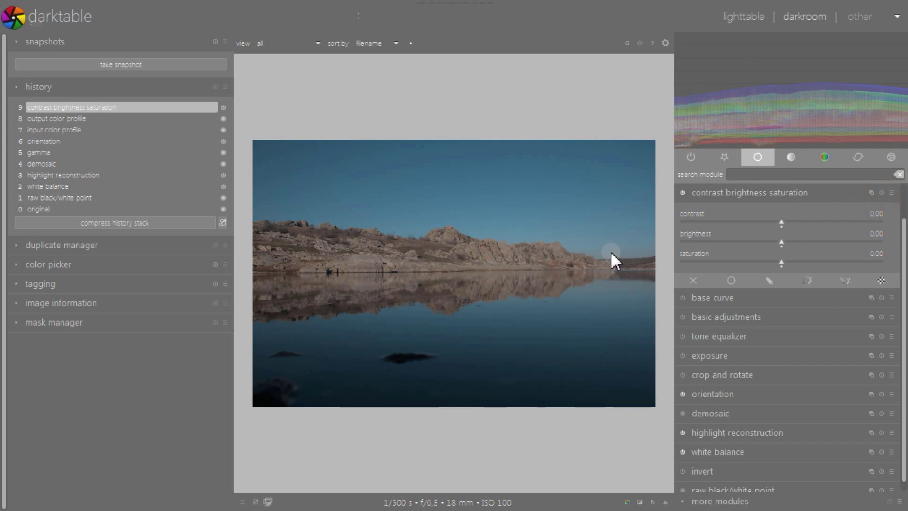
# Step: Discard the contrast brightness saturation step by compressing history at item 8
pyautogui.click(749, 190)
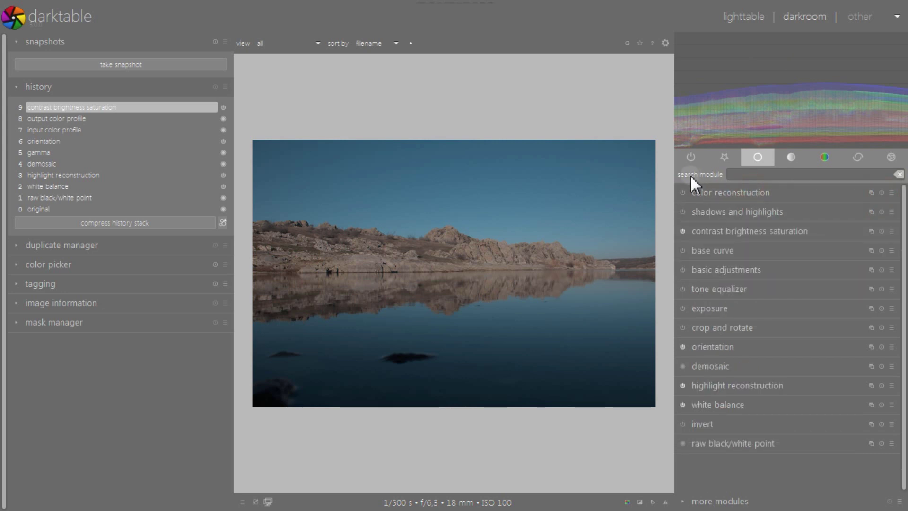
pyautogui.click(113, 119)
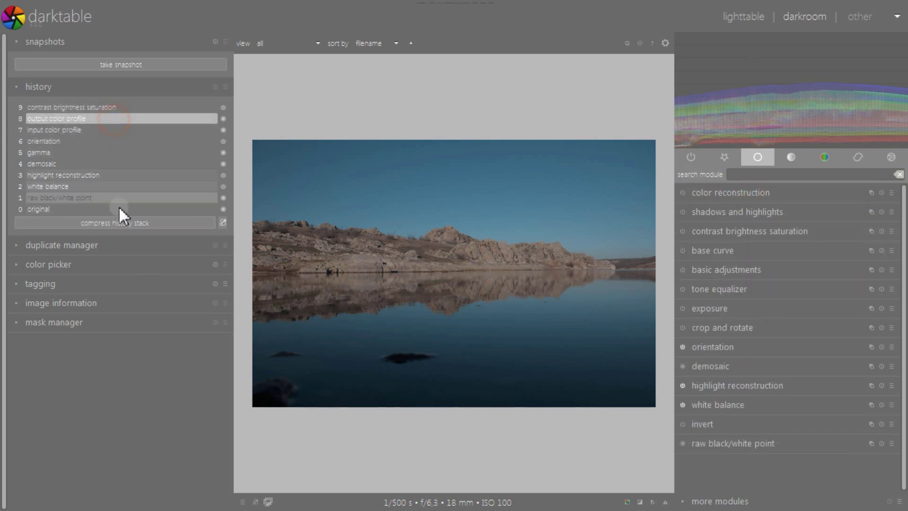
pyautogui.click(119, 219)
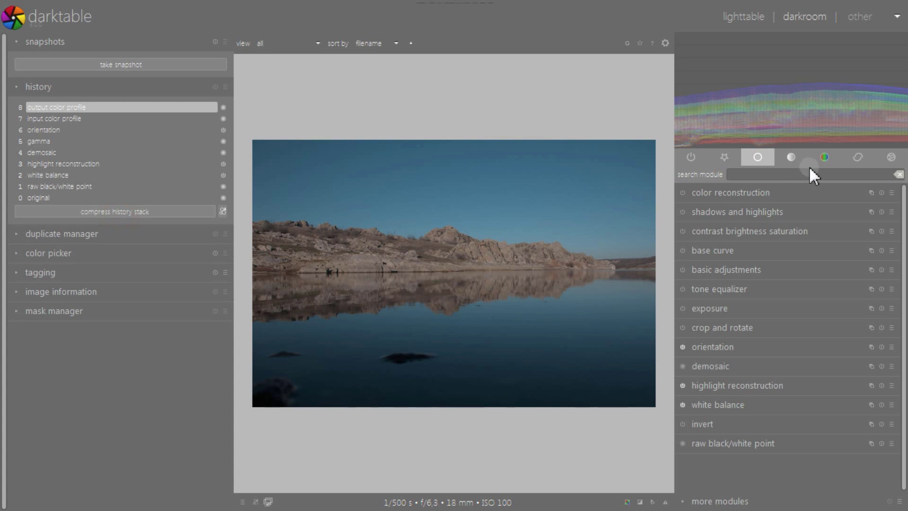
# Step: Bend the base curve to brighten midtones, deepen shadows and lift the upper shoulder
pyautogui.click(760, 156)
pyautogui.click(723, 250)
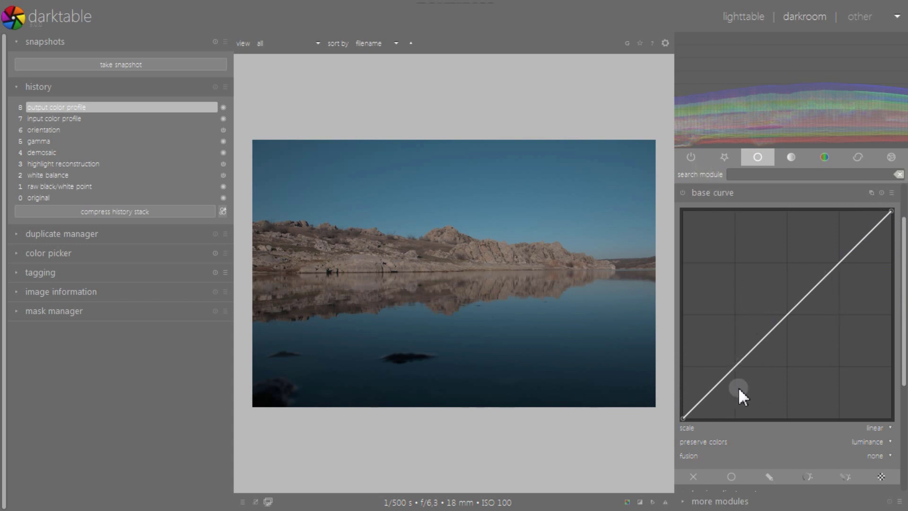
pyautogui.moveTo(735, 368); pyautogui.dragTo(741, 287)
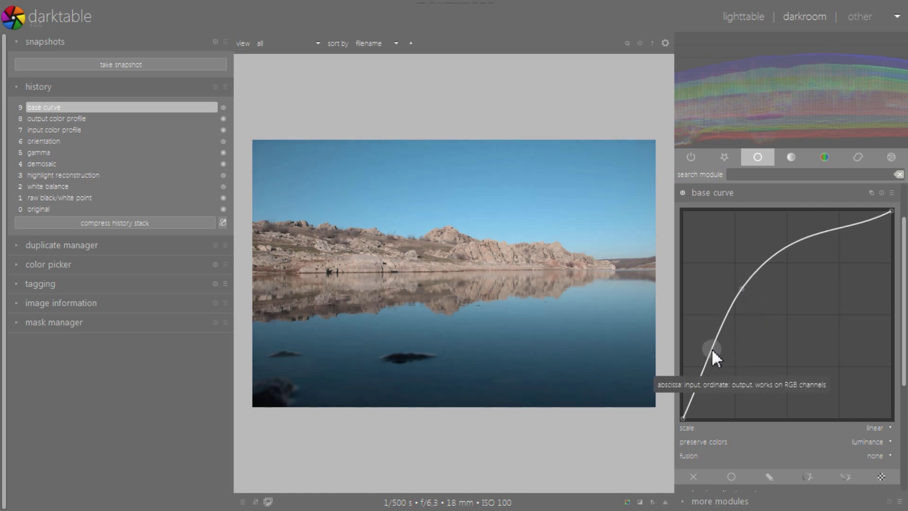
pyautogui.moveTo(712, 348); pyautogui.dragTo(711, 375)
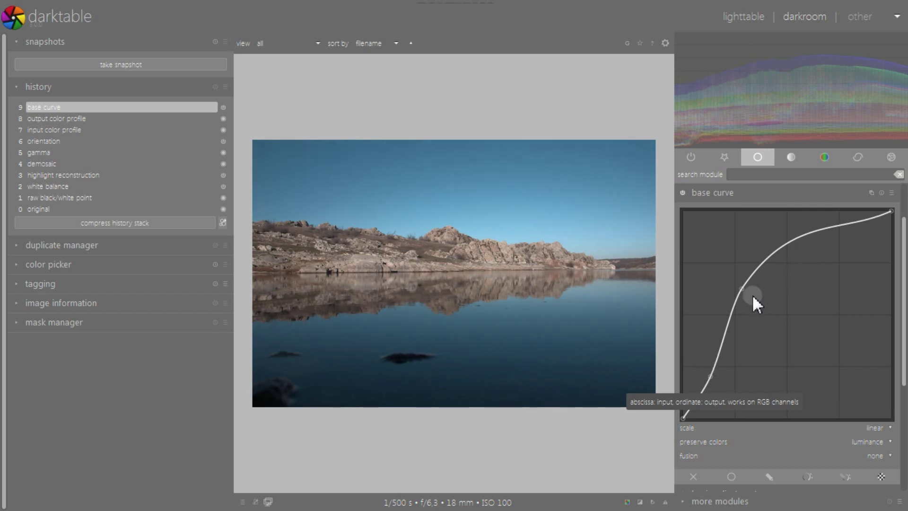
pyautogui.moveTo(810, 231); pyautogui.dragTo(804, 230)
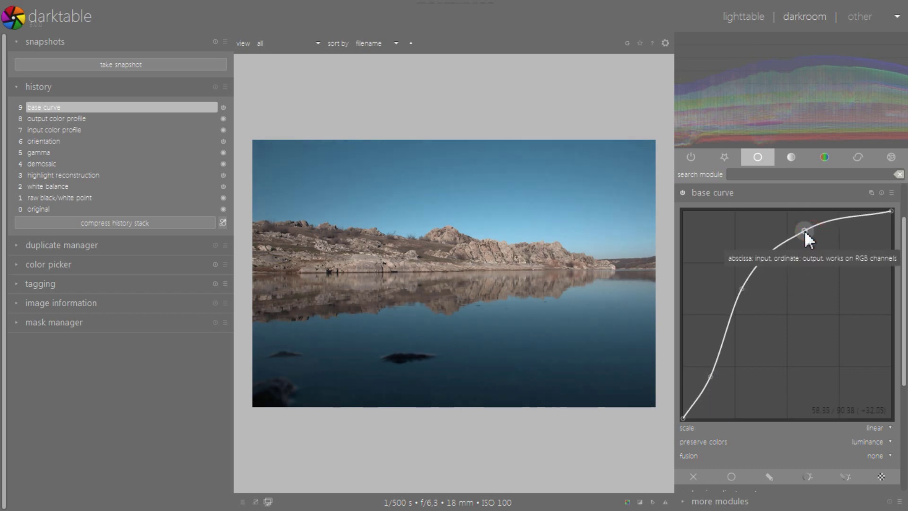
# Step: Compare the photo with and without the base curve, then reset it to a straight line
pyautogui.click(684, 192)
pyautogui.click(684, 192)
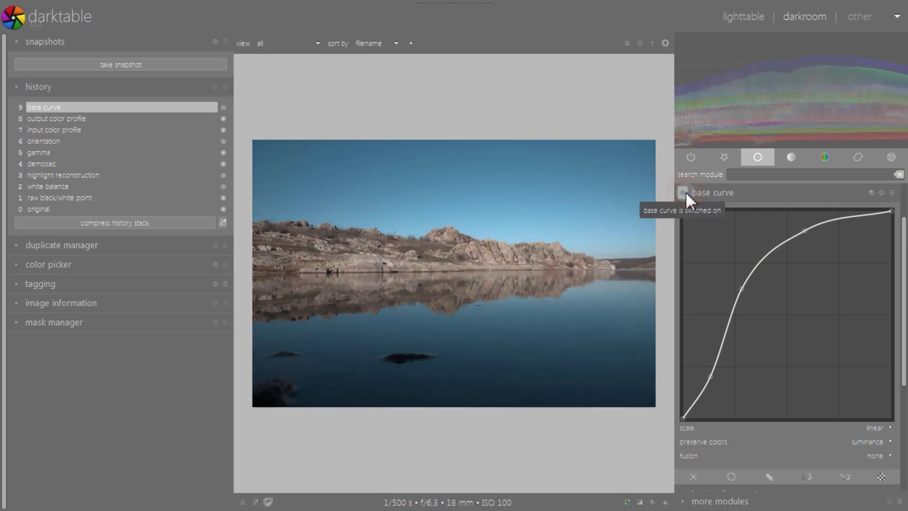
pyautogui.click(684, 192)
pyautogui.click(684, 192)
pyautogui.scroll(1, 463, 260)
pyautogui.scroll(1, 475, 237)
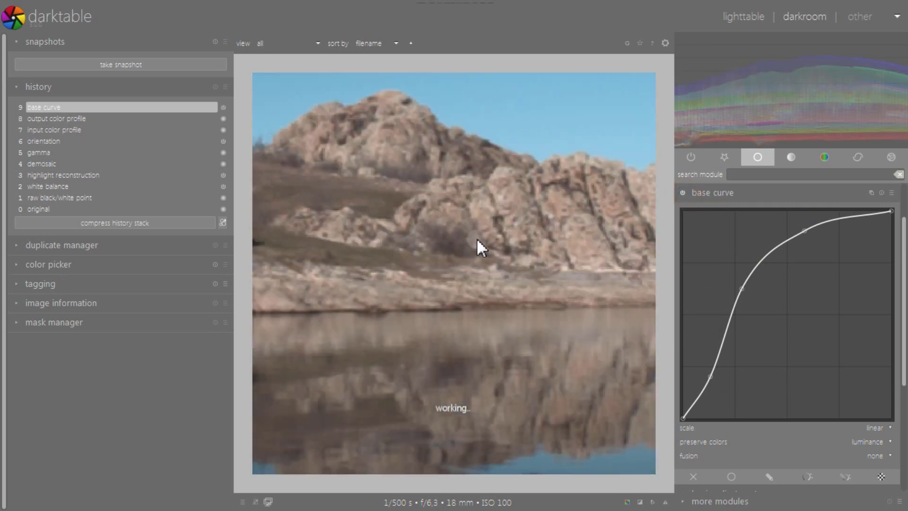
pyautogui.scroll(-2, 475, 238)
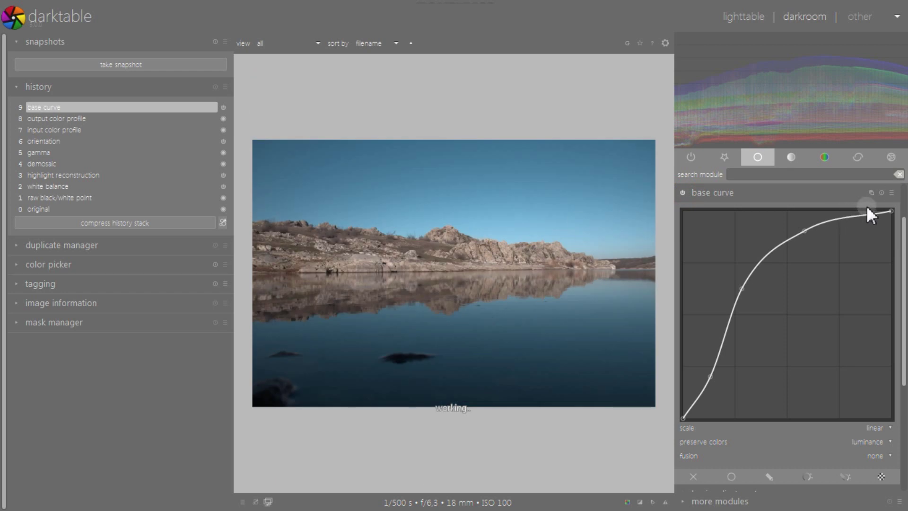
pyautogui.click(880, 193)
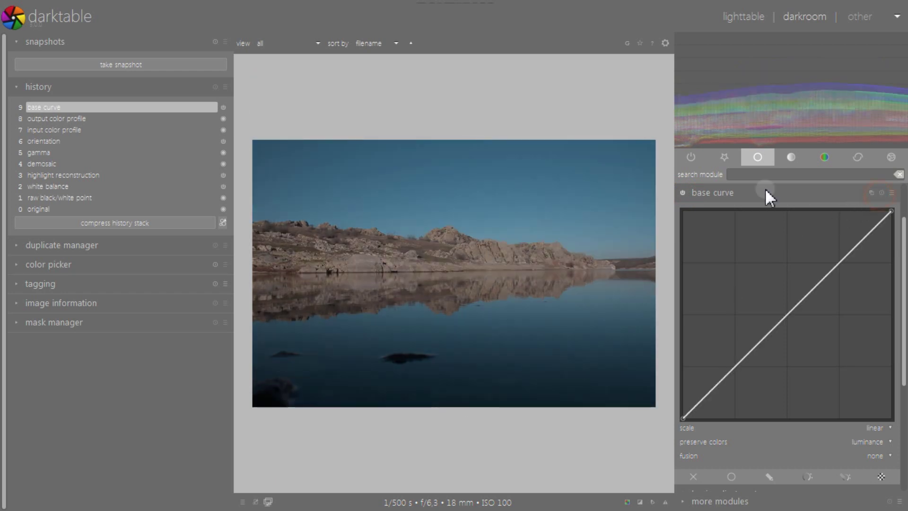
pyautogui.click(730, 191)
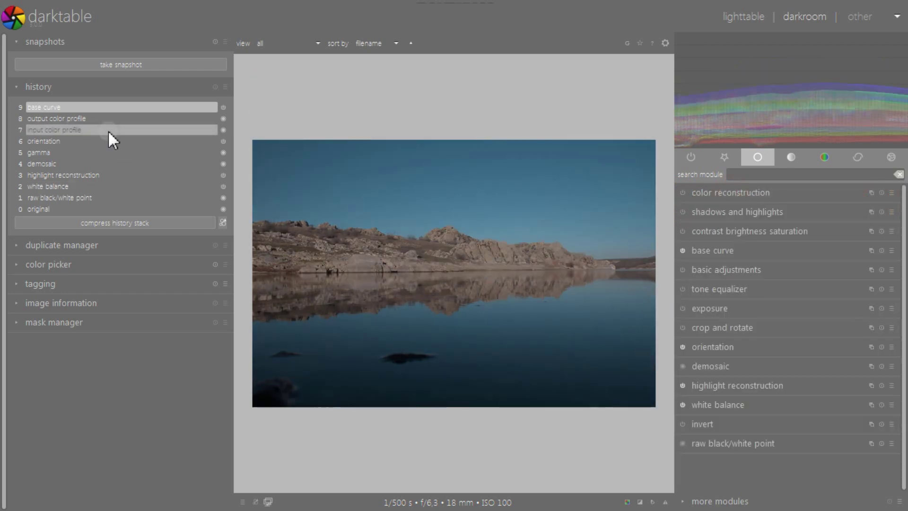
# Step: Remove the base curve step from history and nudge black level correction in basic adjustments
pyautogui.click(82, 118)
pyautogui.click(121, 222)
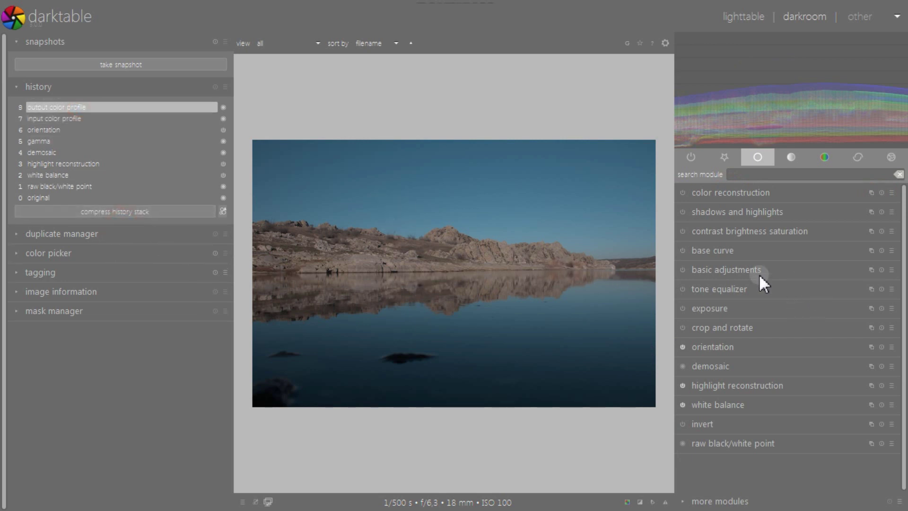
pyautogui.click(729, 270)
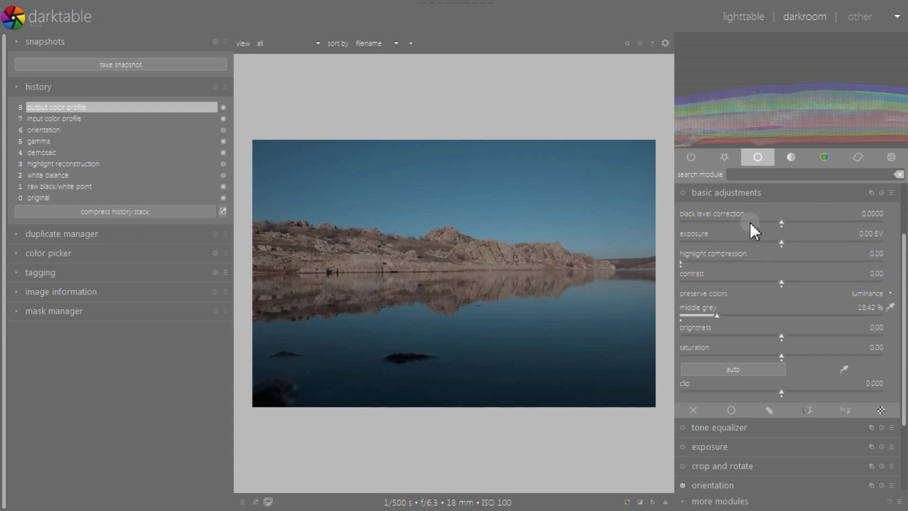
pyautogui.click(795, 220)
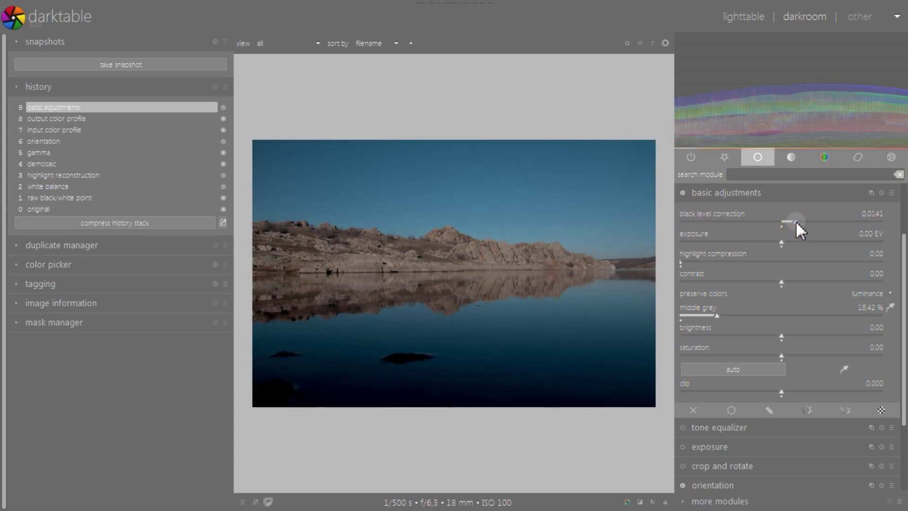
pyautogui.click(804, 217)
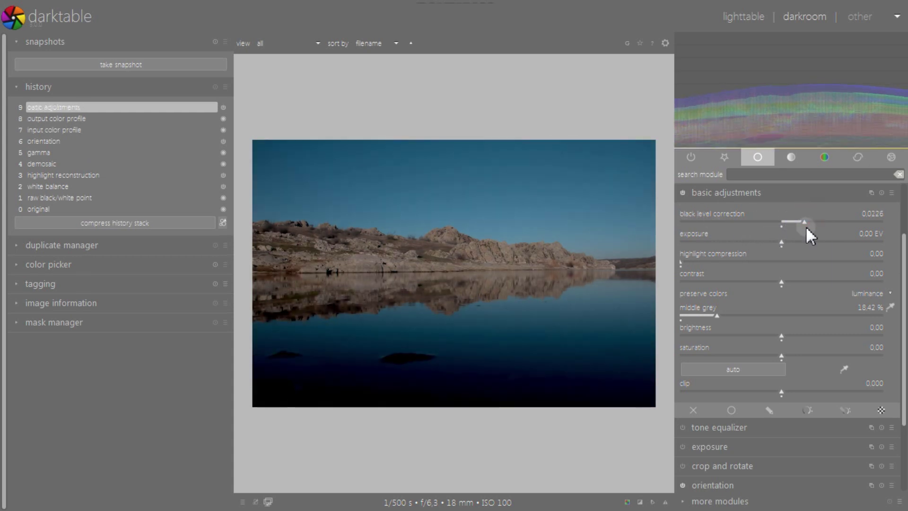
pyautogui.moveTo(805, 223)
pyautogui.mouseDown()
pyautogui.moveTo(780, 226)
pyautogui.moveTo(795, 220)
pyautogui.mouseUp()
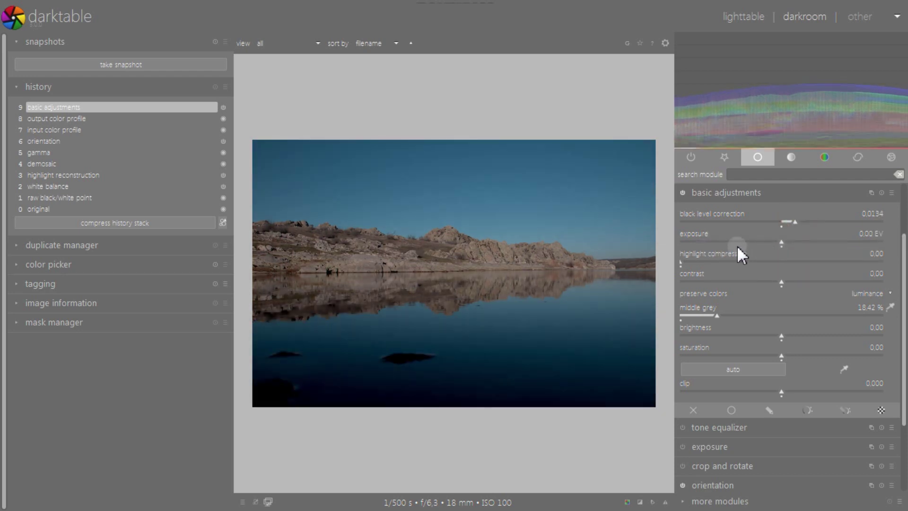
# Step: Set exposure to 1.40 EV, add highlight compression, and try contrast before resetting it
pyautogui.moveTo(784, 237); pyautogui.dragTo(828, 229)
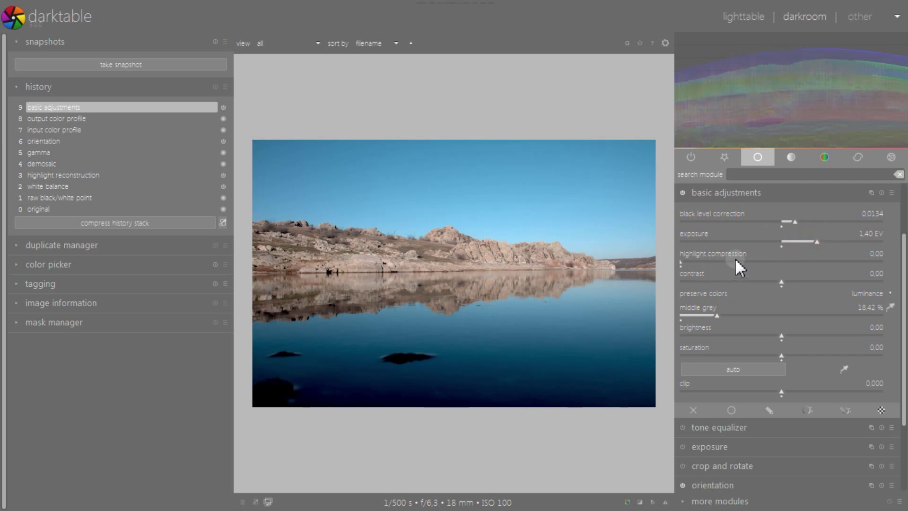
pyautogui.moveTo(736, 260); pyautogui.dragTo(805, 261)
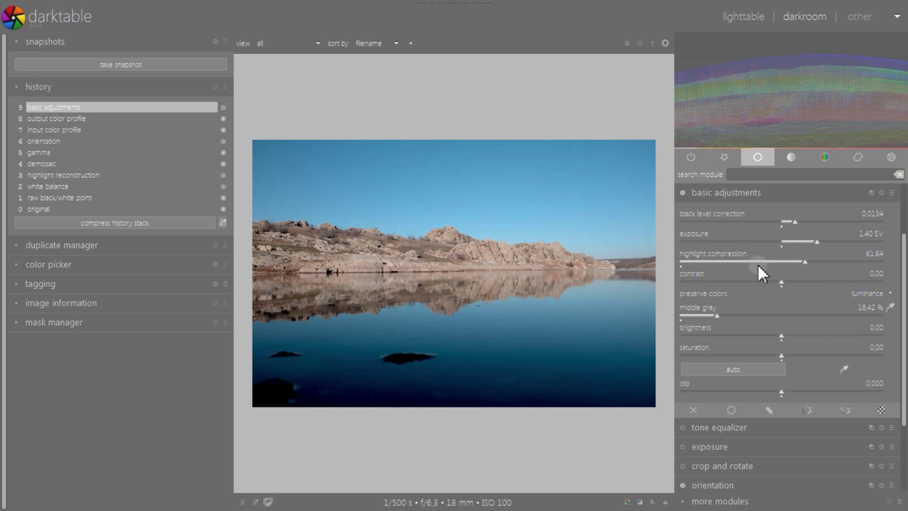
pyautogui.moveTo(782, 279); pyautogui.dragTo(719, 280)
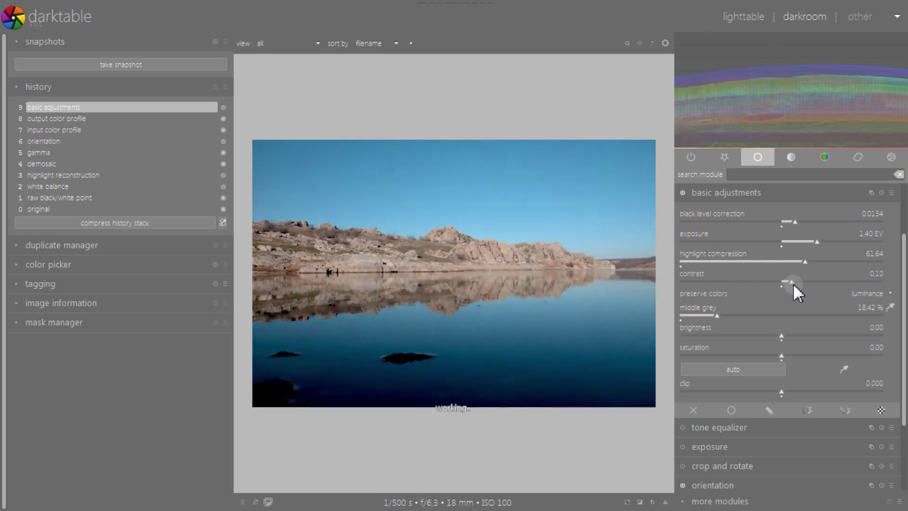
pyautogui.doubleClick(793, 279)
pyautogui.moveTo(793, 279); pyautogui.dragTo(795, 276)
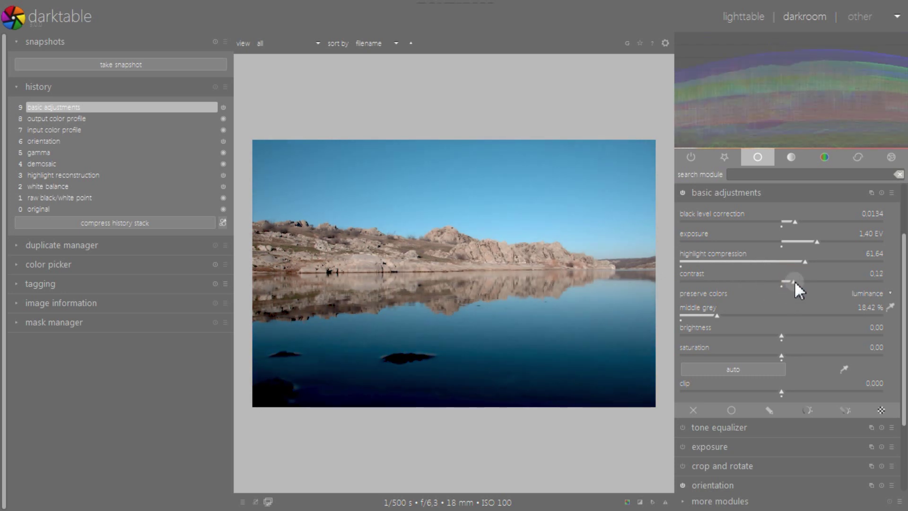
pyautogui.doubleClick(794, 279)
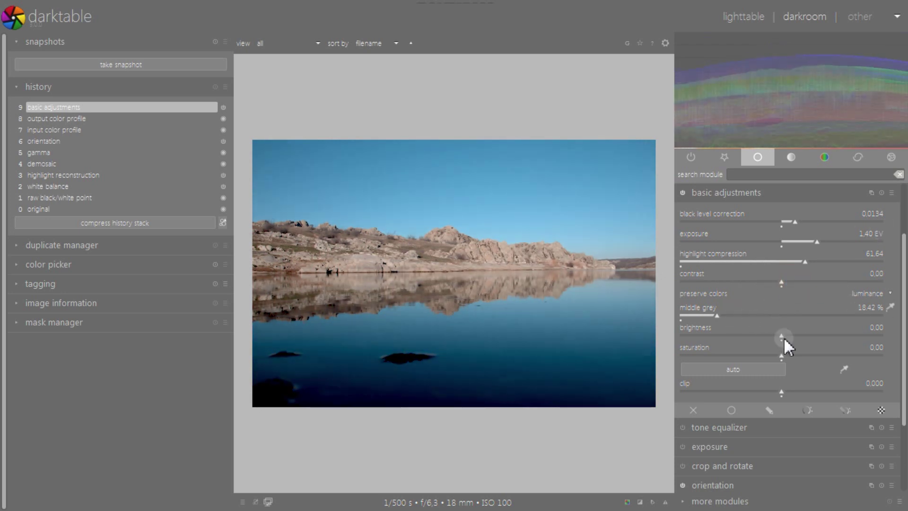
# Step: Reset basic adjustments to defaults, switch the module off and collapse it
pyautogui.click(880, 192)
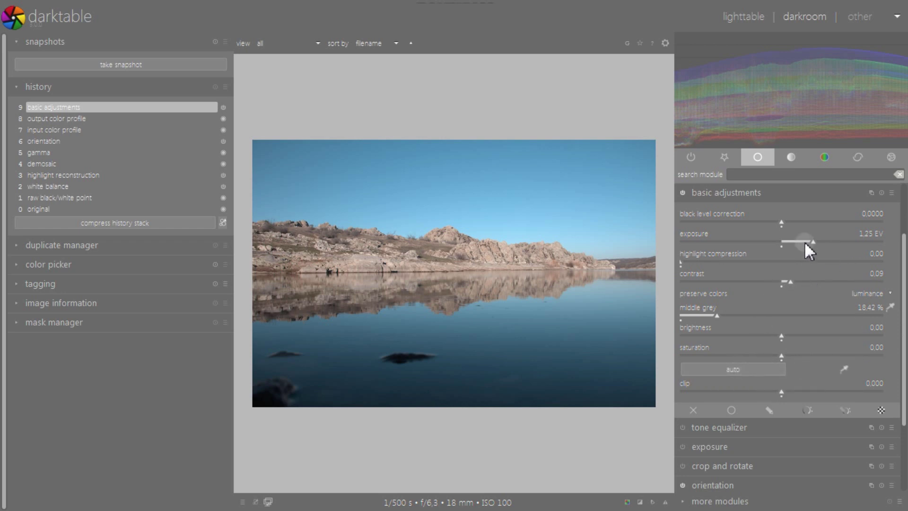
pyautogui.click(882, 192)
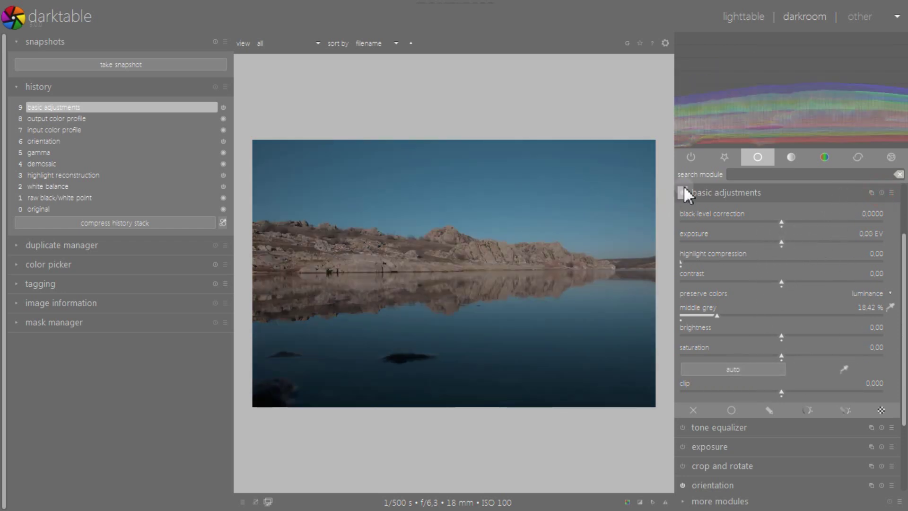
pyautogui.click(739, 194)
pyautogui.click(731, 268)
pyautogui.click(748, 191)
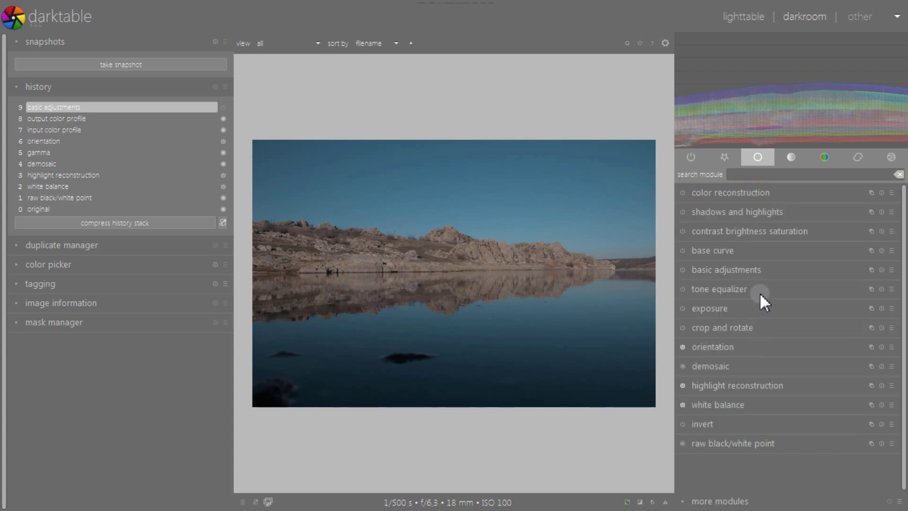
# Step: Browse the tone equalizer's simple, advanced and masking tabs, ending on the advanced curve view
pyautogui.click(729, 289)
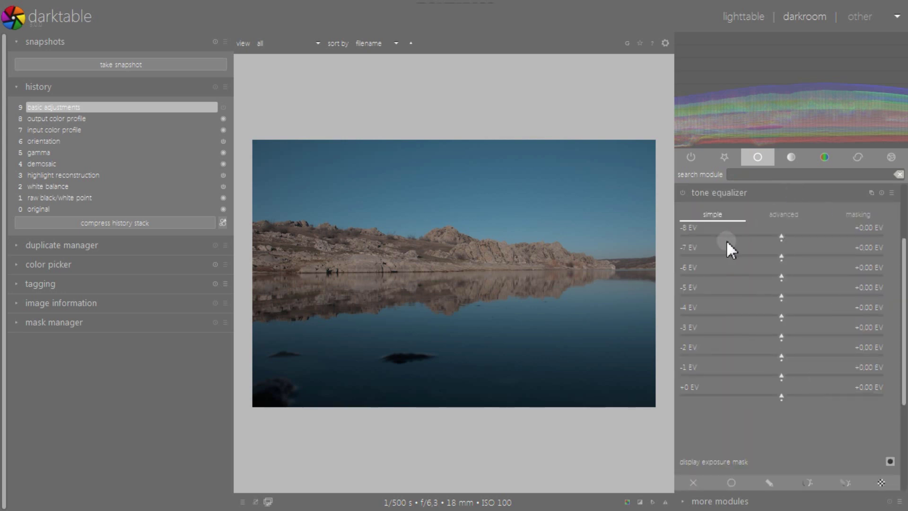
pyautogui.click(777, 214)
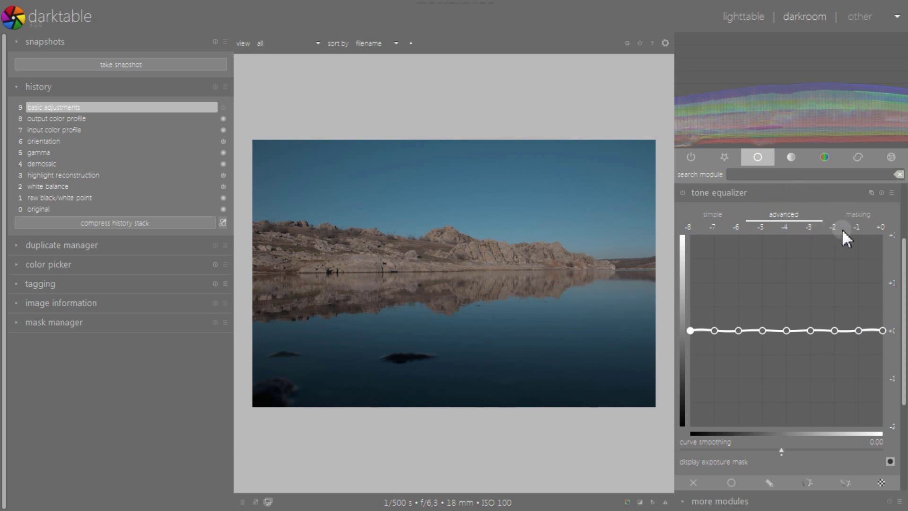
pyautogui.click(856, 215)
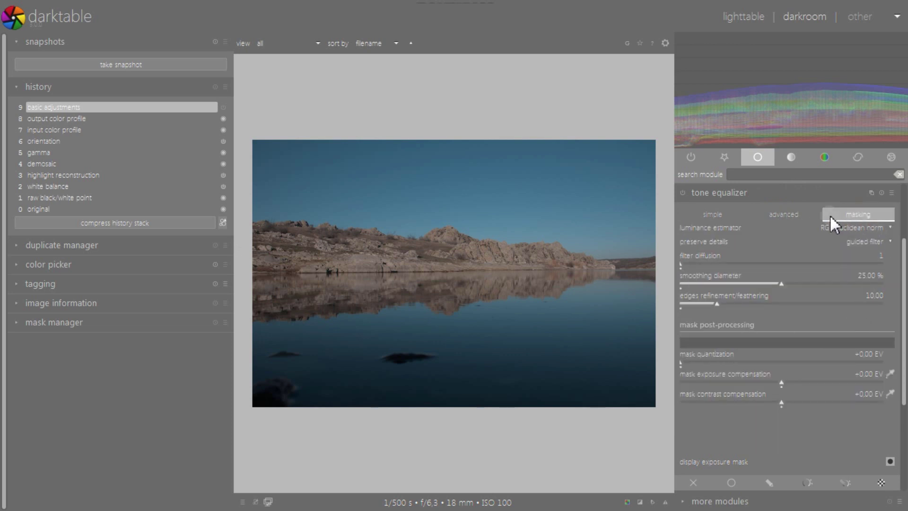
pyautogui.click(687, 220)
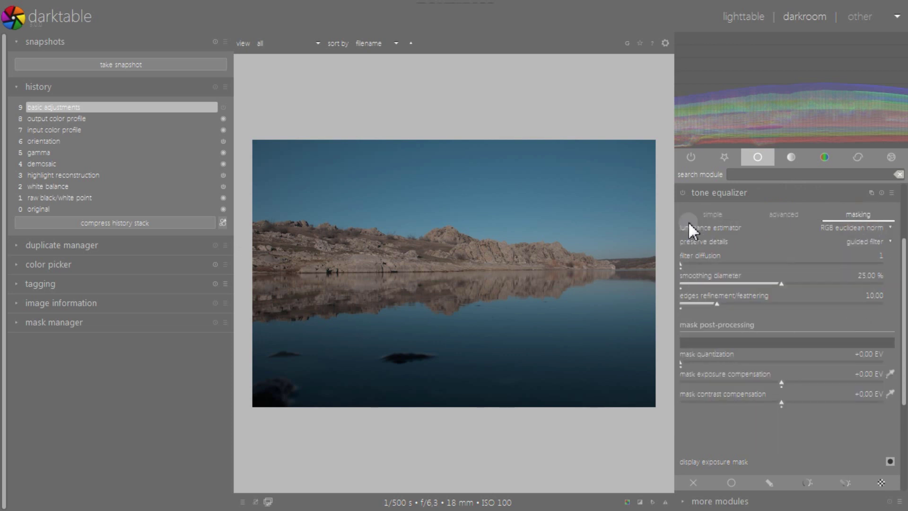
pyautogui.click(712, 214)
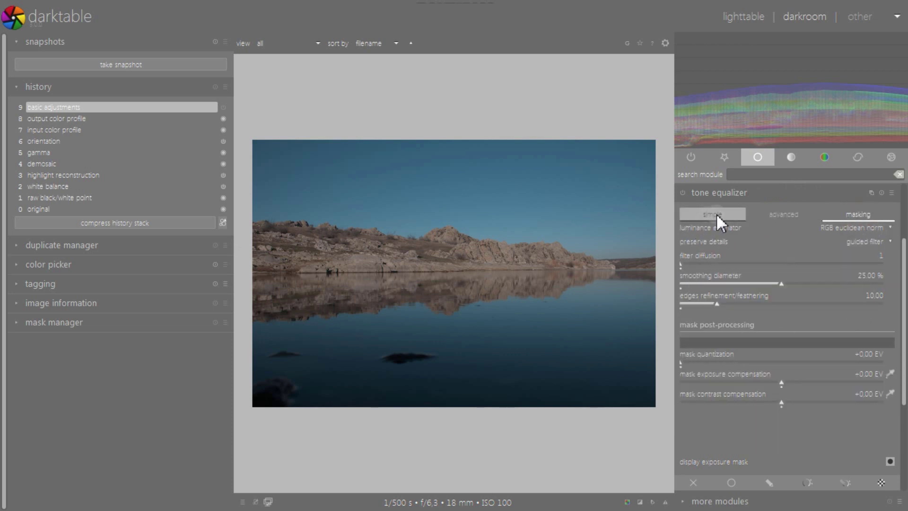
pyautogui.click(781, 214)
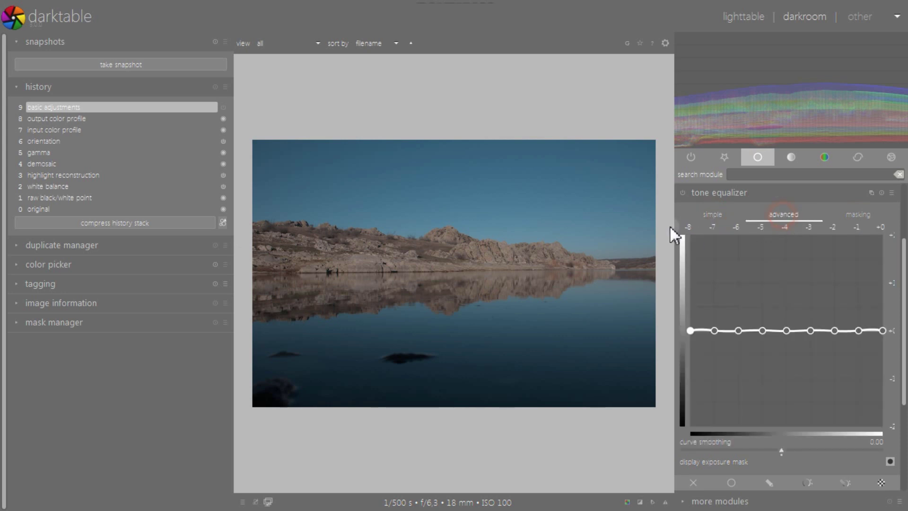
# Step: Enable tone equalizer, lift the -3 to -1 EV bands, lower -6 to -4 EV, and compare
pyautogui.click(681, 197)
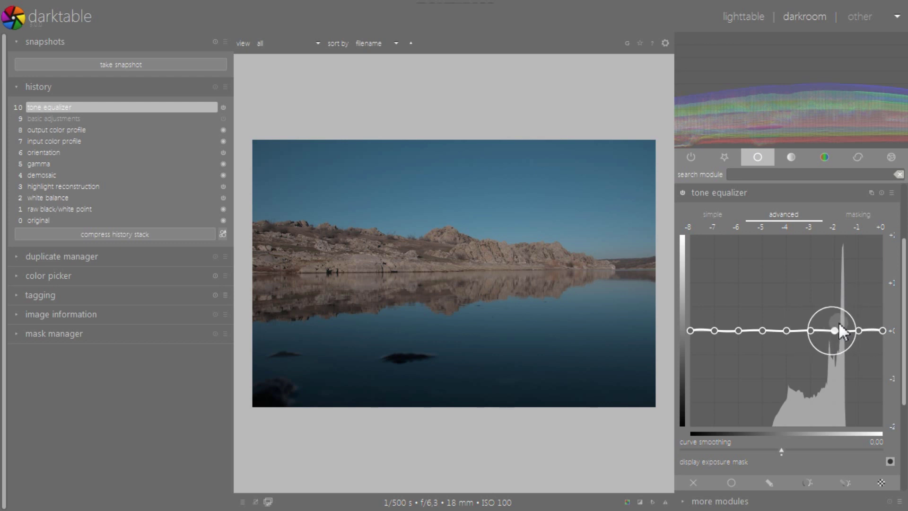
pyautogui.moveTo(833, 329); pyautogui.dragTo(834, 301)
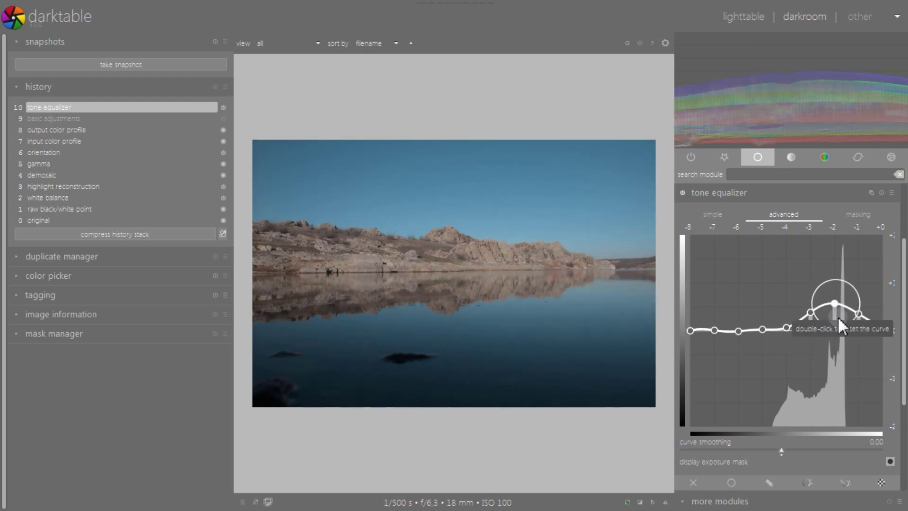
pyautogui.moveTo(837, 300); pyautogui.dragTo(823, 284)
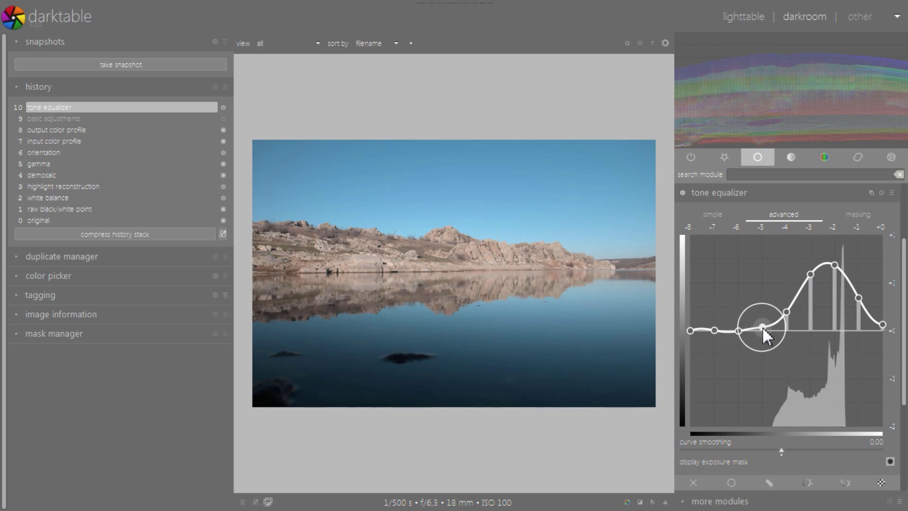
pyautogui.moveTo(763, 327); pyautogui.dragTo(785, 327)
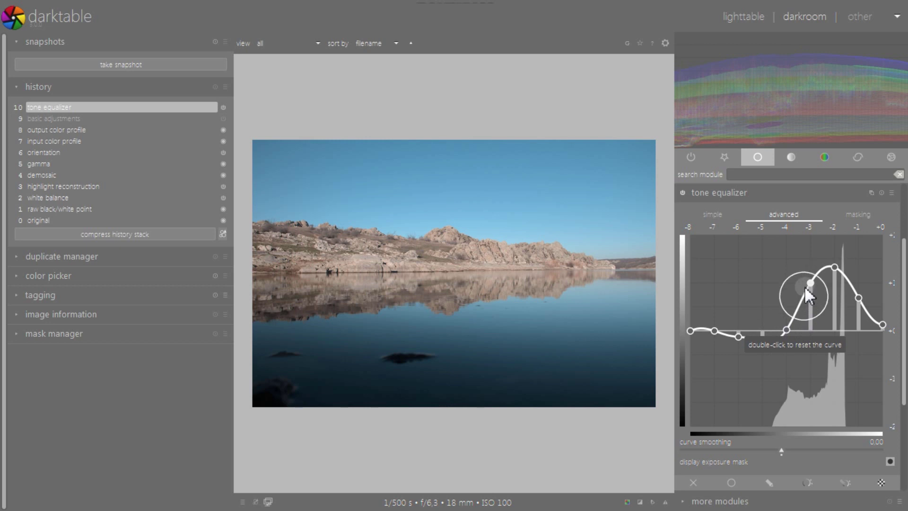
pyautogui.moveTo(806, 286); pyautogui.dragTo(854, 287)
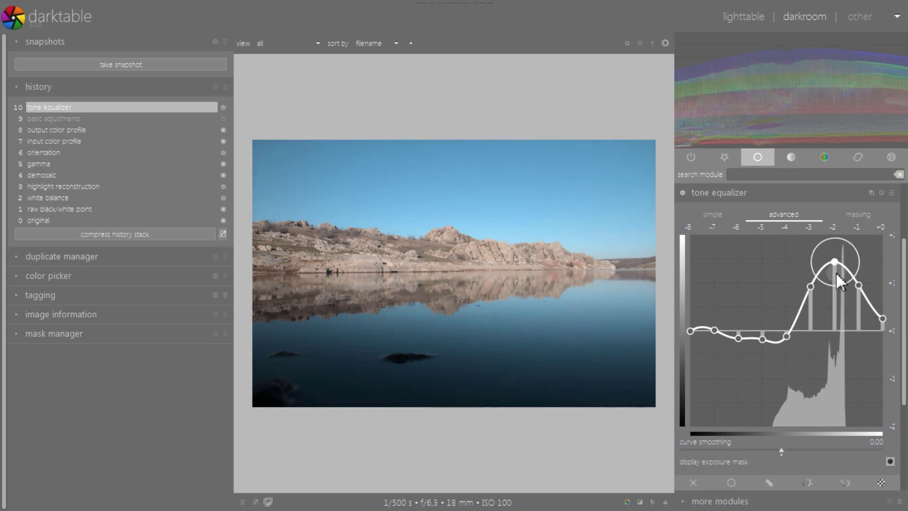
pyautogui.click(682, 193)
pyautogui.click(682, 192)
pyautogui.click(681, 192)
pyautogui.click(681, 192)
# Step: Try scrolling the -2 EV band and raising the +0 EV end, then reset the curve flat
pyautogui.click(682, 192)
pyautogui.click(682, 193)
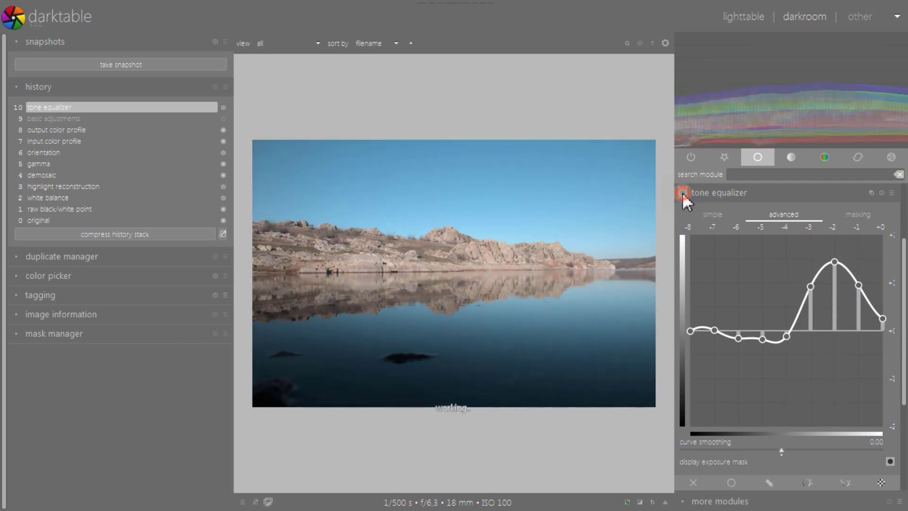
pyautogui.scroll(3, 484, 259)
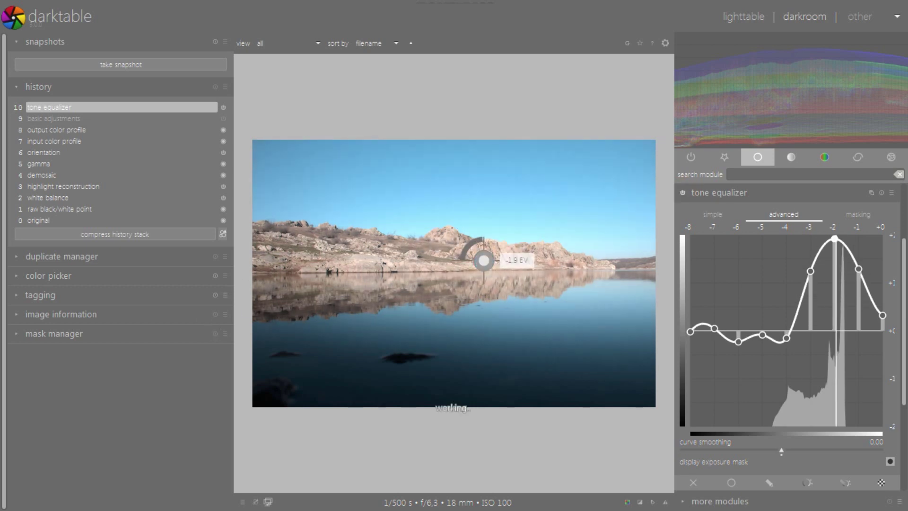
pyautogui.scroll(-3, 483, 260)
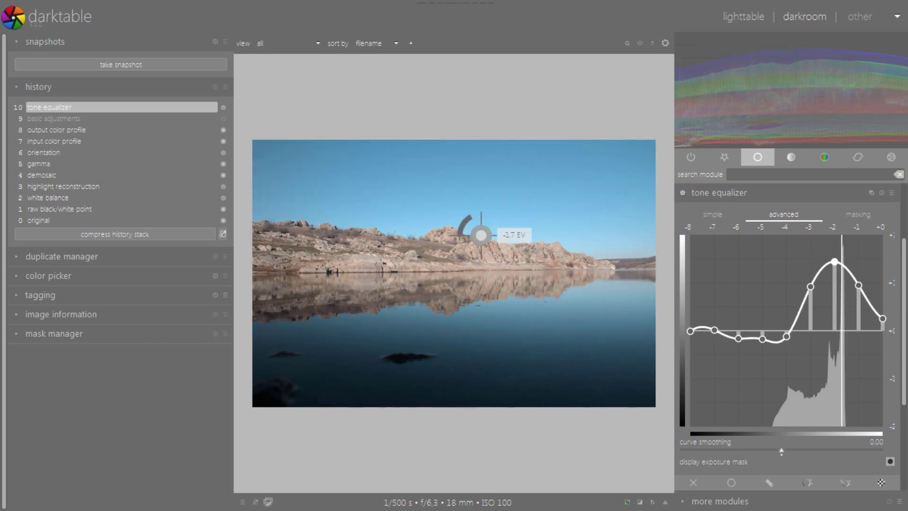
pyautogui.scroll(1, 484, 260)
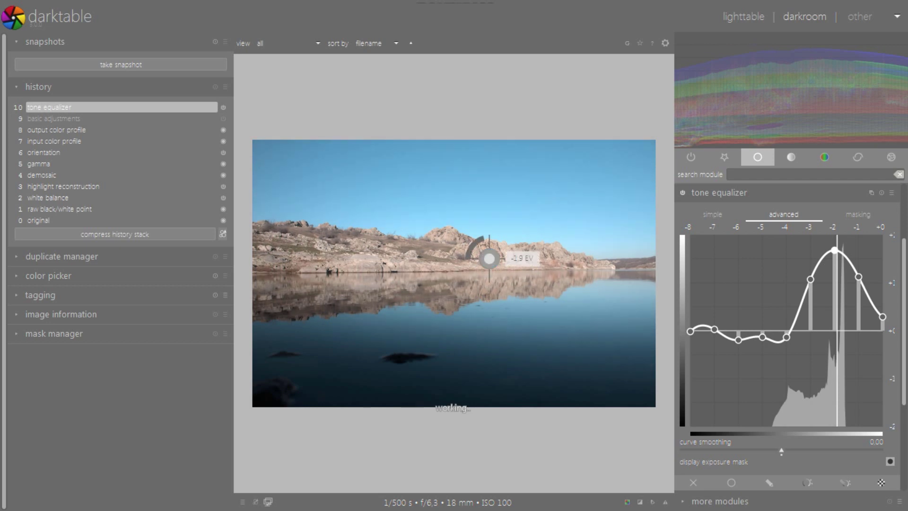
pyautogui.scroll(-1, 487, 258)
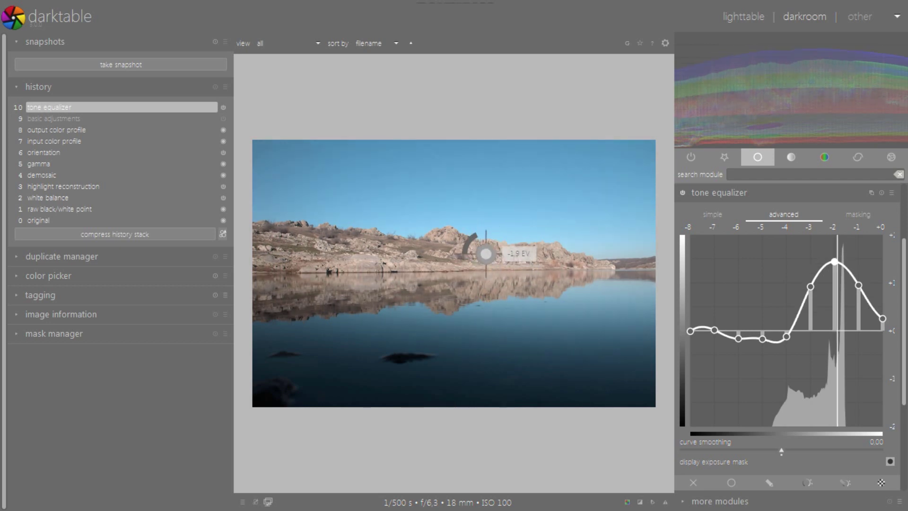
pyautogui.scroll(1, 492, 254)
pyautogui.scroll(1, 492, 254)
pyautogui.scroll(-1, 492, 253)
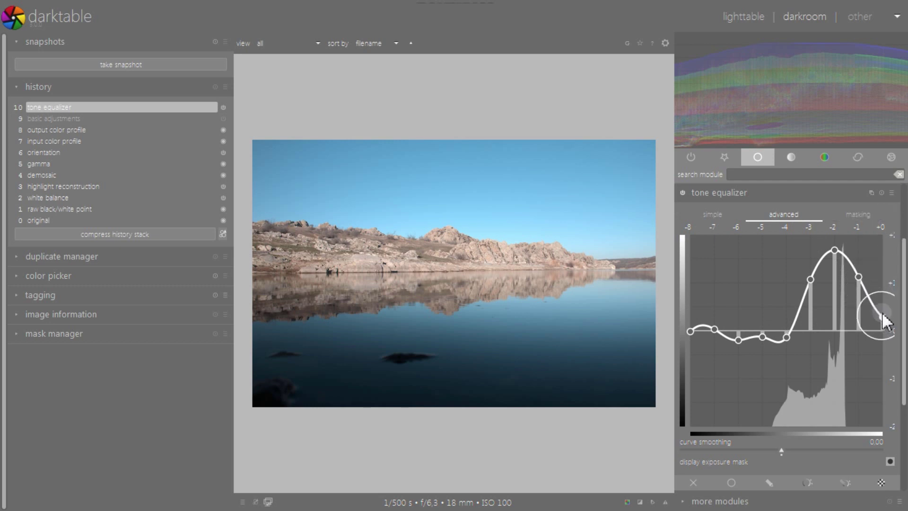
pyautogui.moveTo(883, 306); pyautogui.dragTo(889, 264)
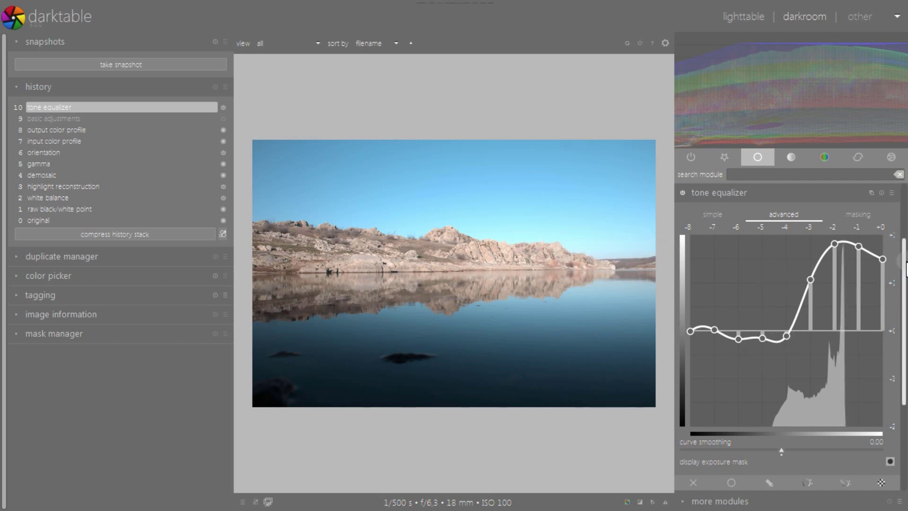
pyautogui.click(885, 195)
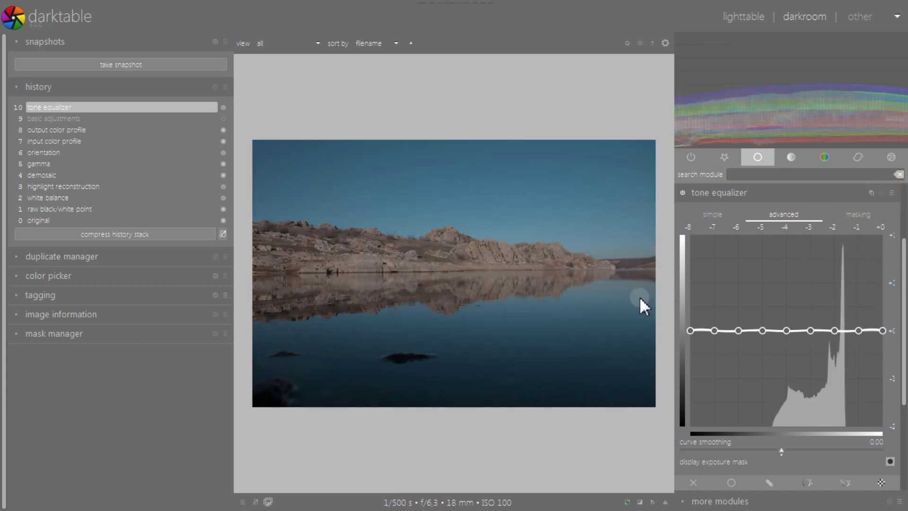
# Step: Compress history back to step 8 output color profile and expand the exposure module
pyautogui.click(717, 194)
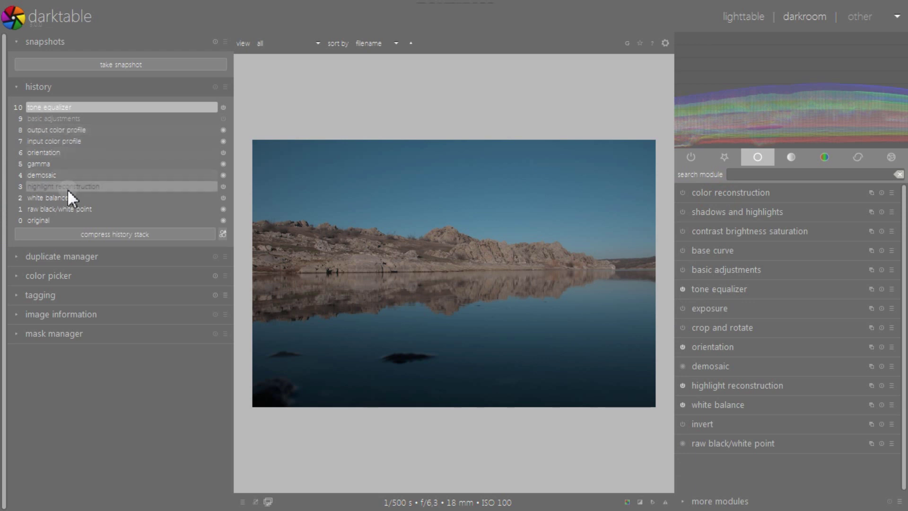
pyautogui.click(73, 133)
pyautogui.click(121, 234)
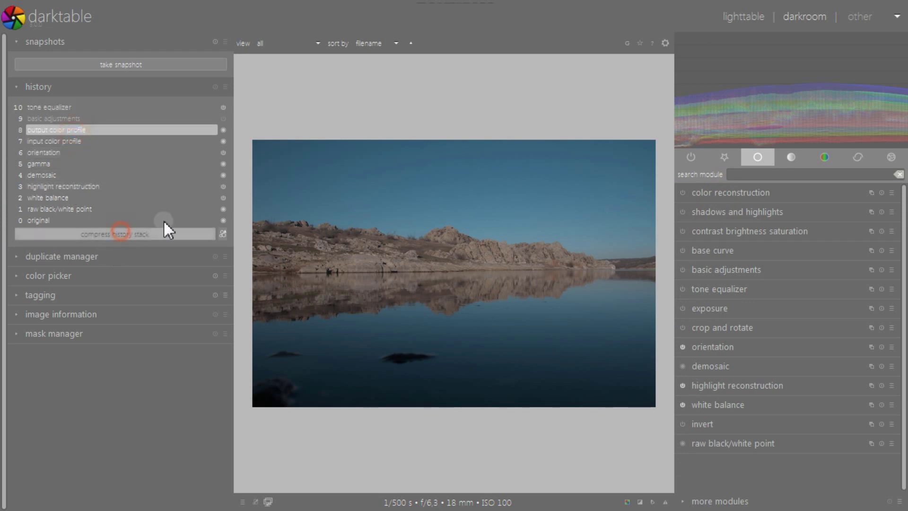
pyautogui.click(738, 308)
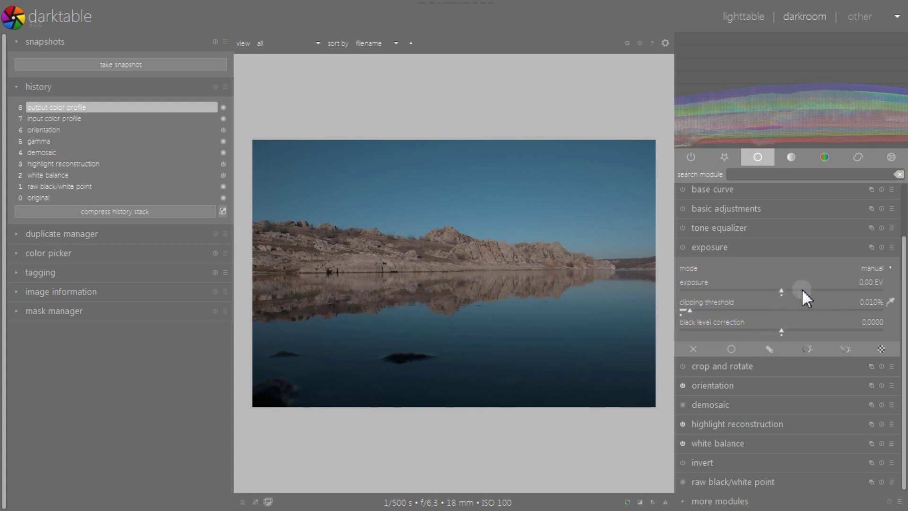
# Step: Raise exposure, try black level correction then reset it to zero, and compare on/off
pyautogui.moveTo(797, 287); pyautogui.dragTo(838, 291)
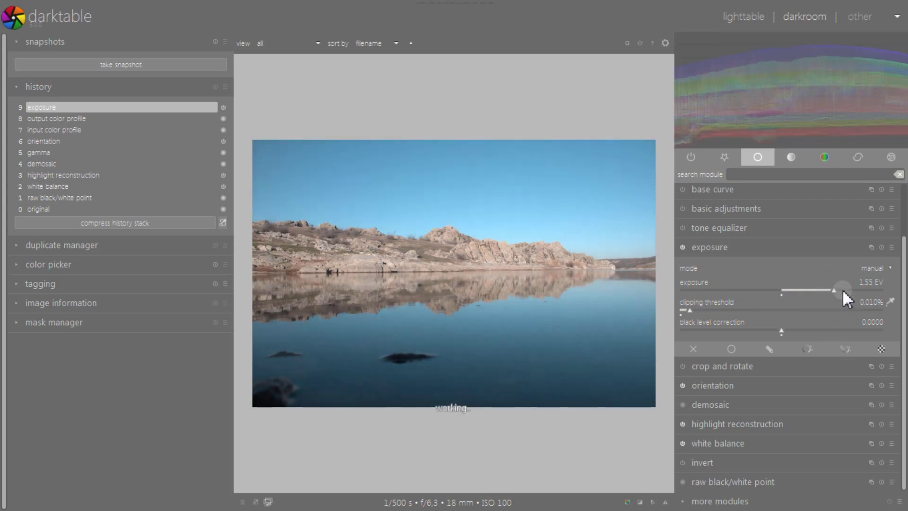
pyautogui.scroll(3, 843, 290)
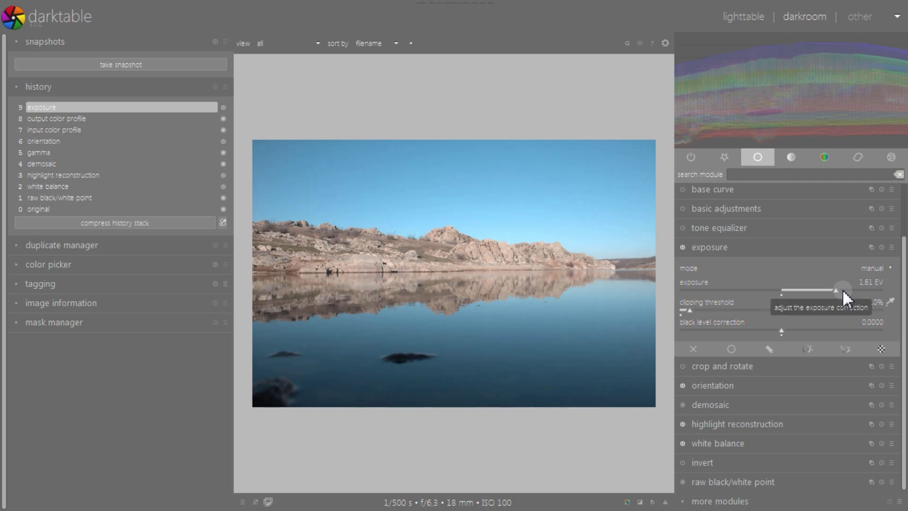
pyautogui.scroll(1, 843, 298)
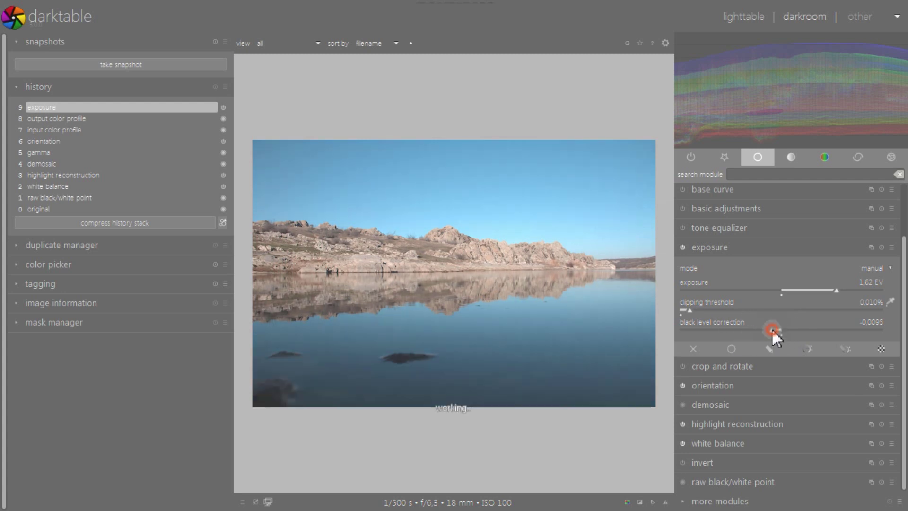
pyautogui.moveTo(771, 328); pyautogui.dragTo(827, 324)
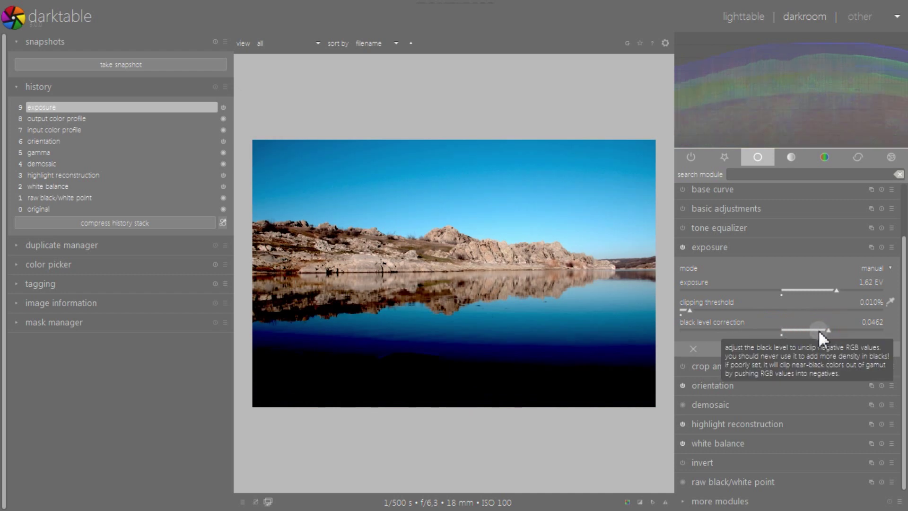
pyautogui.doubleClick(829, 328)
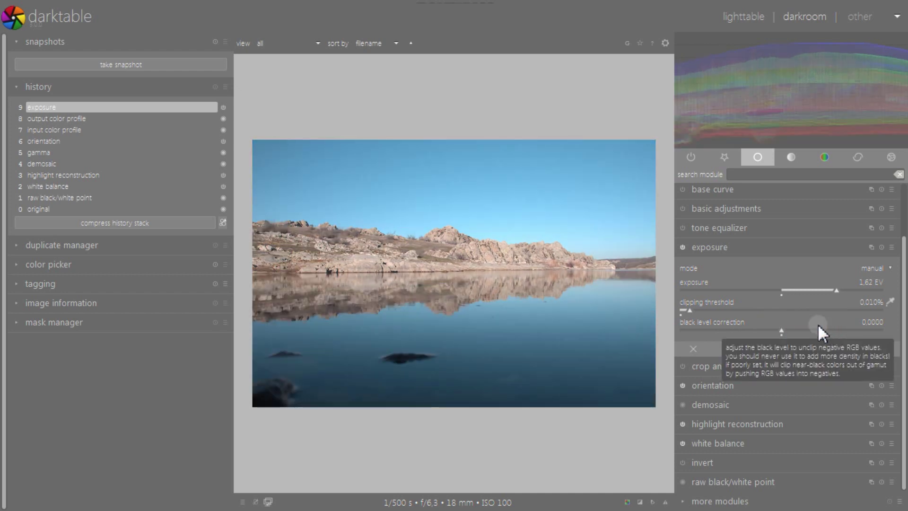
pyautogui.scroll(2, 815, 328)
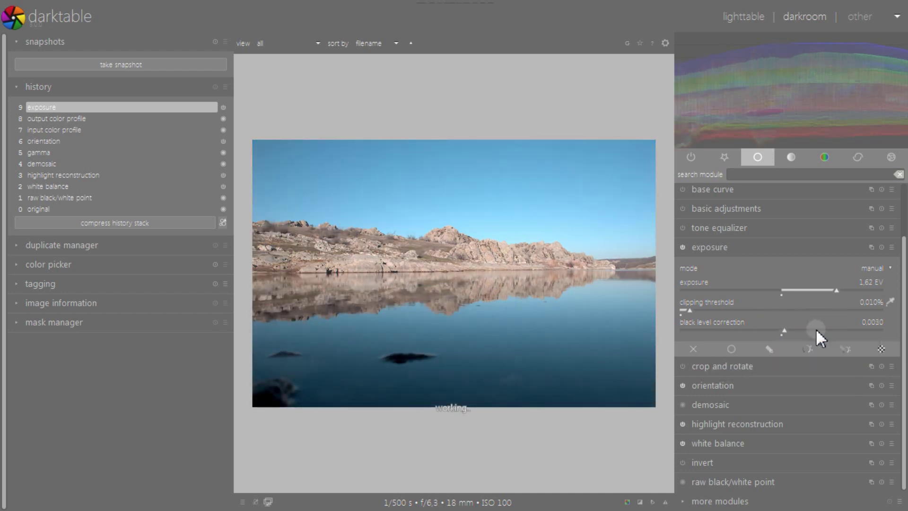
pyautogui.scroll(1, 816, 328)
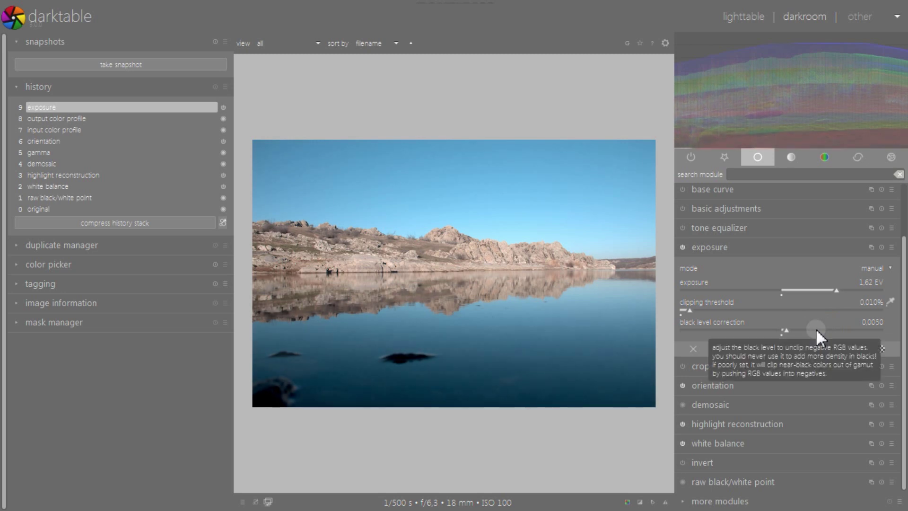
pyautogui.click(686, 242)
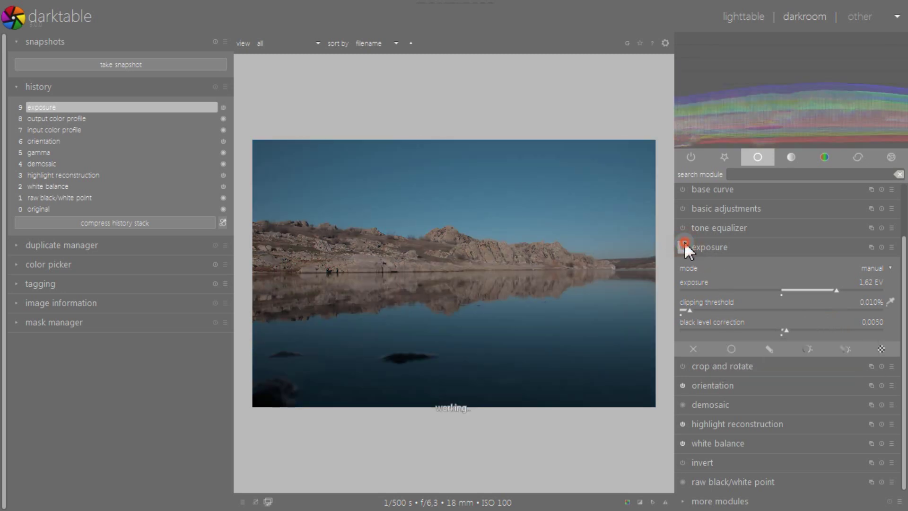
pyautogui.click(685, 243)
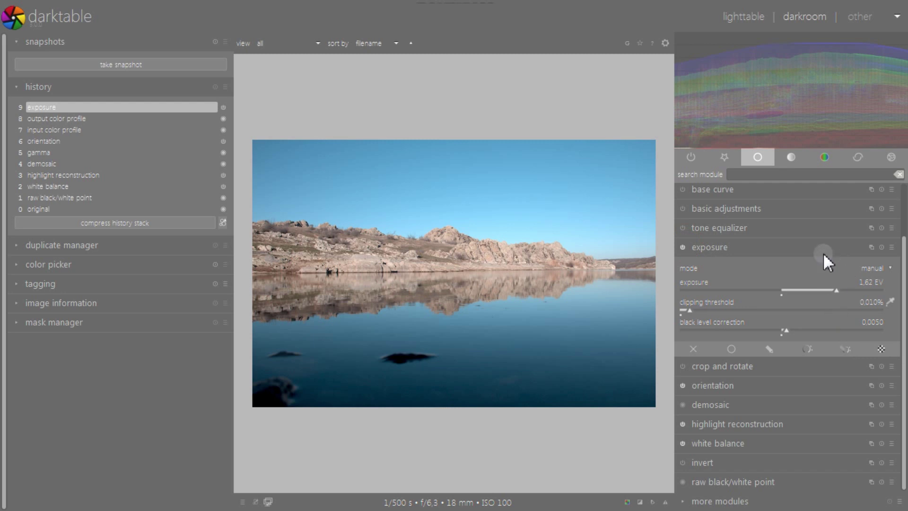
# Step: Reset exposure to 0.00 EV and discard its step, compressing history at output color profile
pyautogui.click(882, 247)
pyautogui.click(49, 118)
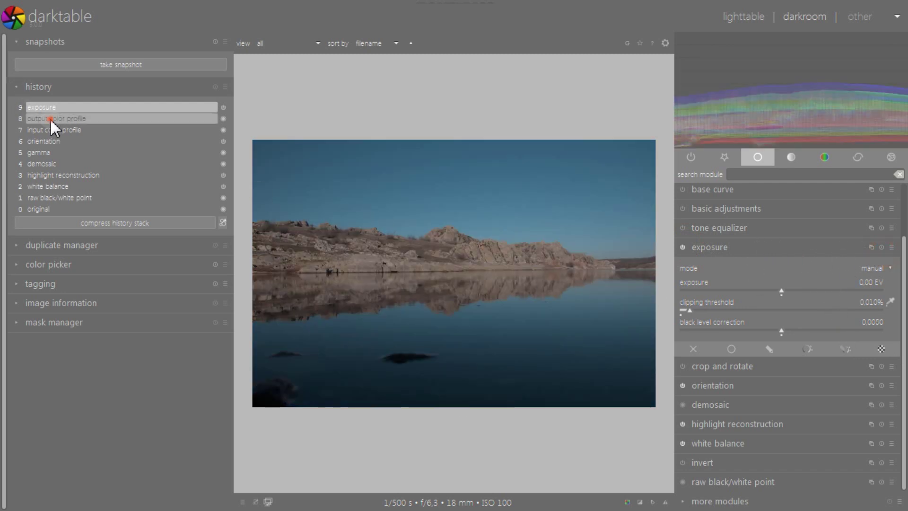
pyautogui.click(98, 219)
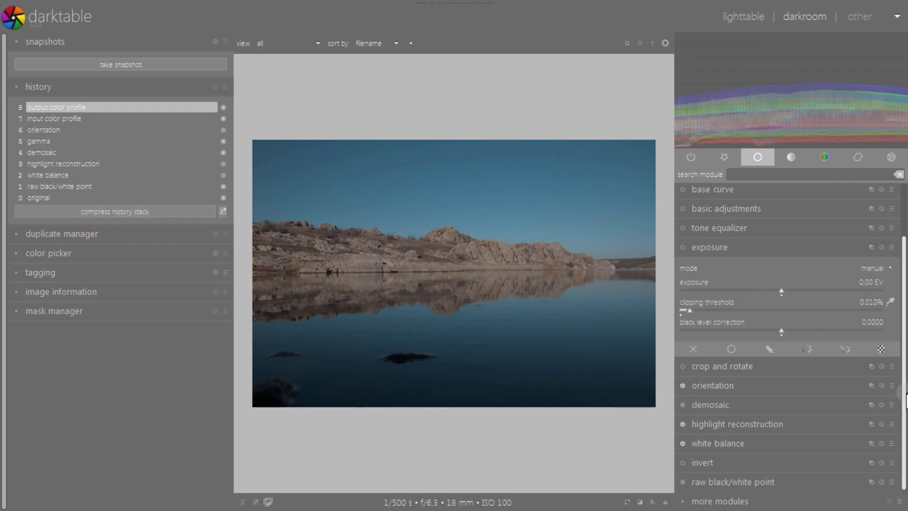
# Step: In the tone group's tone curve, lift the midtones and add a shadow point for an S-curve
pyautogui.click(735, 246)
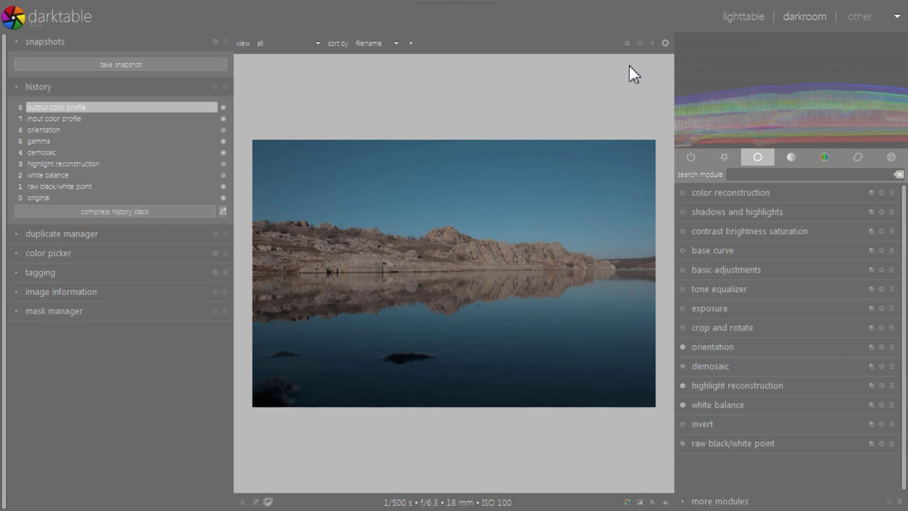
pyautogui.click(792, 158)
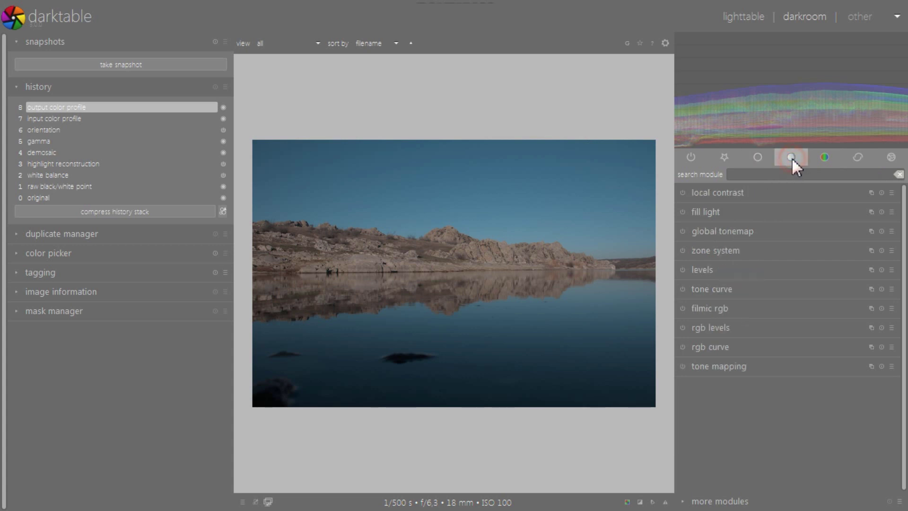
pyautogui.click(719, 289)
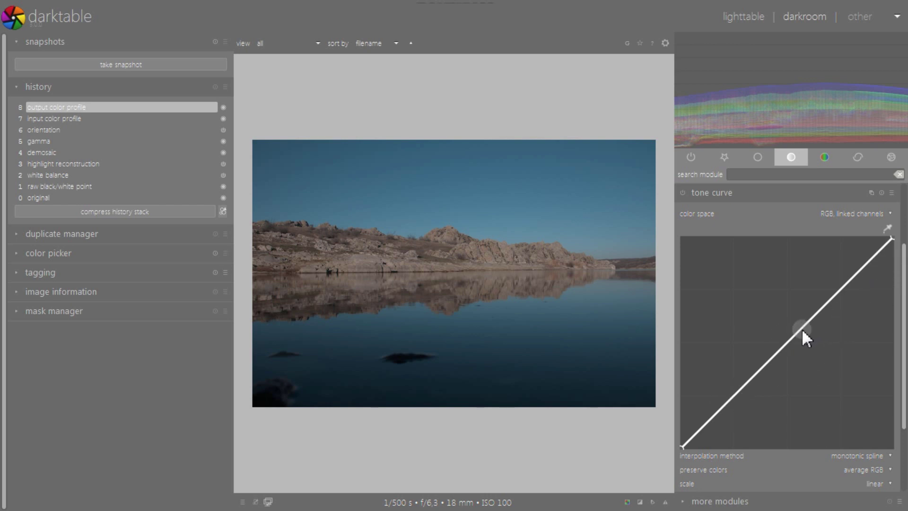
pyautogui.moveTo(799, 328); pyautogui.dragTo(769, 288)
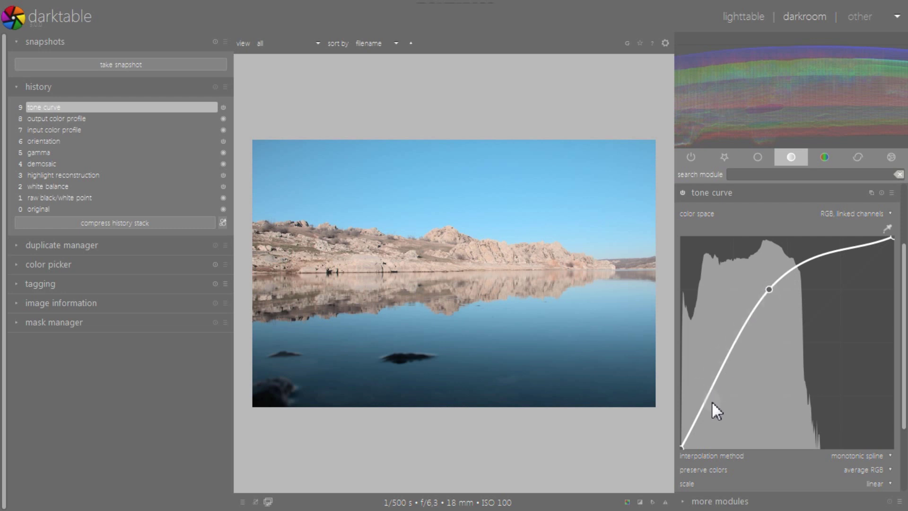
pyautogui.moveTo(702, 408); pyautogui.dragTo(710, 413)
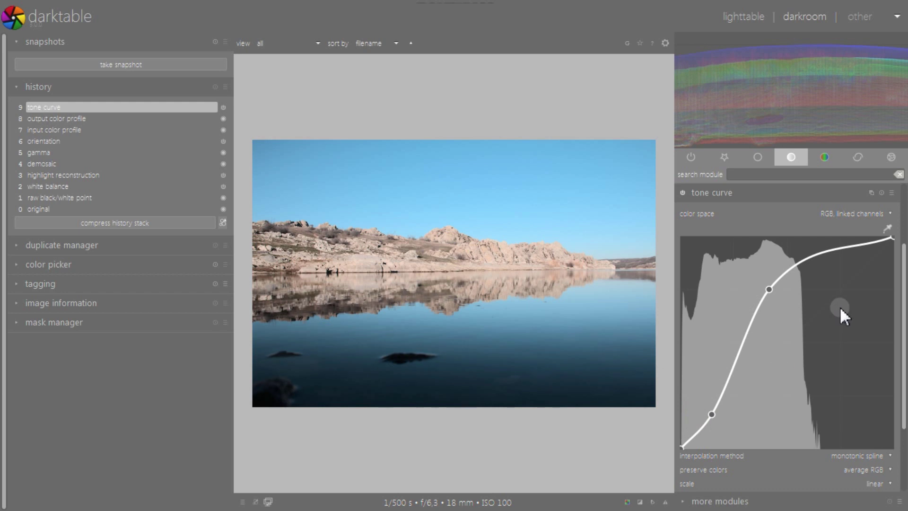
# Step: Fine-tune the shadow and upper curve points, comparing on/off at full view and close-up
pyautogui.click(682, 193)
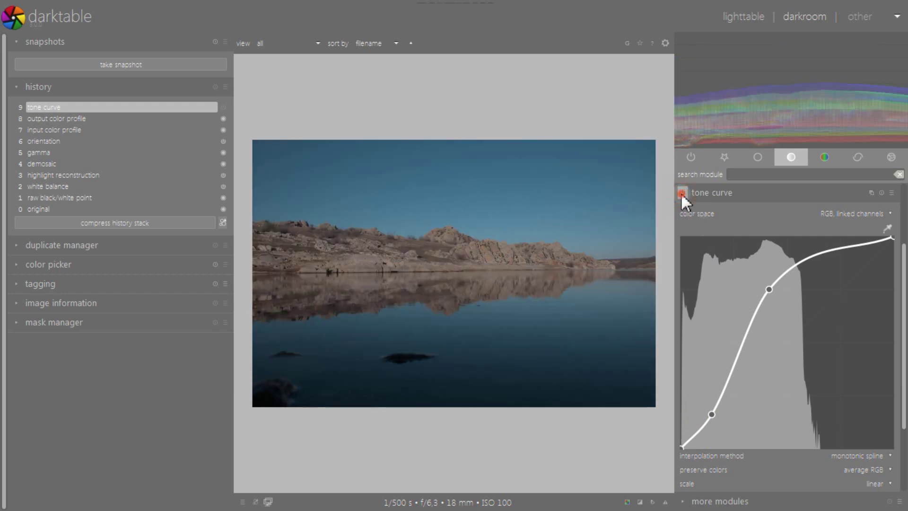
pyautogui.click(682, 193)
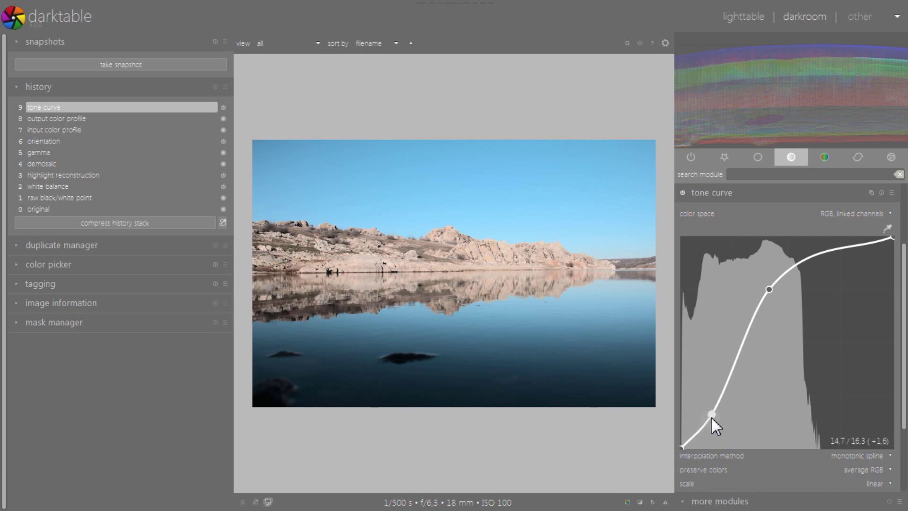
pyautogui.moveTo(714, 424)
pyautogui.mouseDown()
pyautogui.moveTo(705, 419)
pyautogui.moveTo(713, 432)
pyautogui.mouseUp()
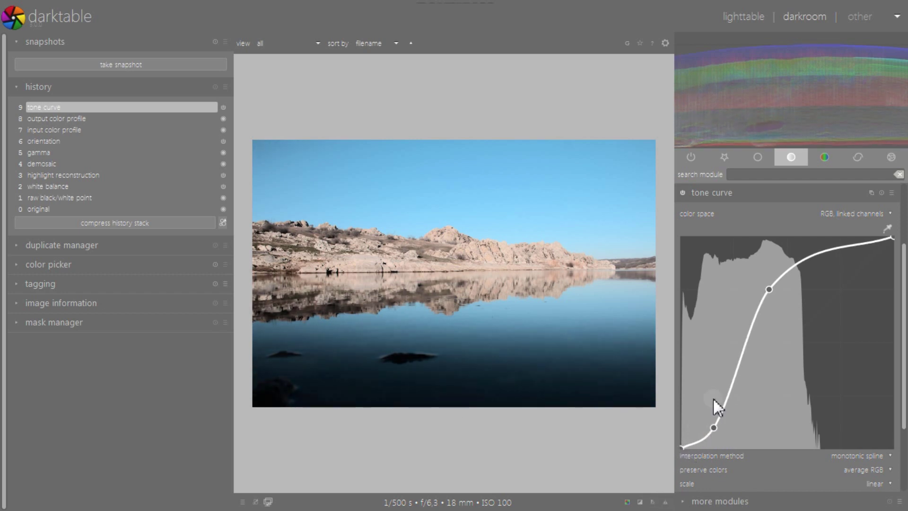
pyautogui.moveTo(770, 294); pyautogui.dragTo(785, 299)
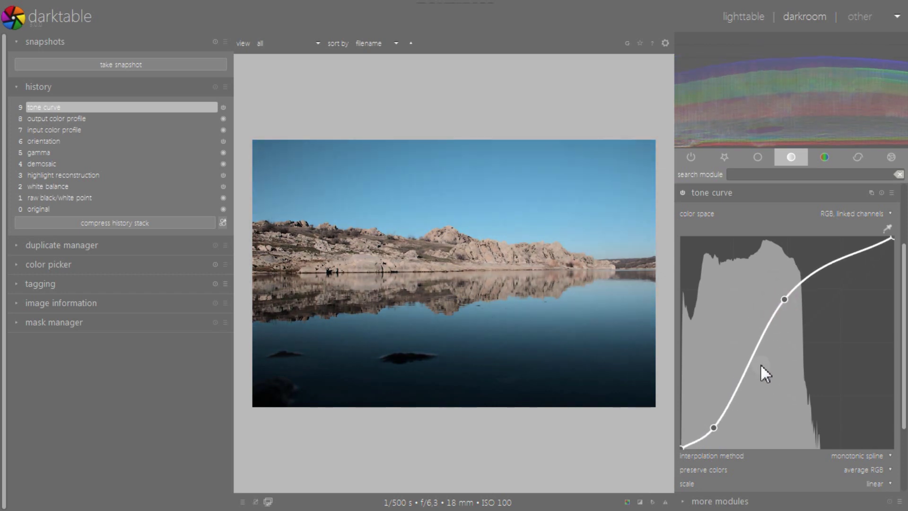
pyautogui.click(684, 192)
pyautogui.click(684, 192)
pyautogui.scroll(3, 498, 258)
pyautogui.click(684, 192)
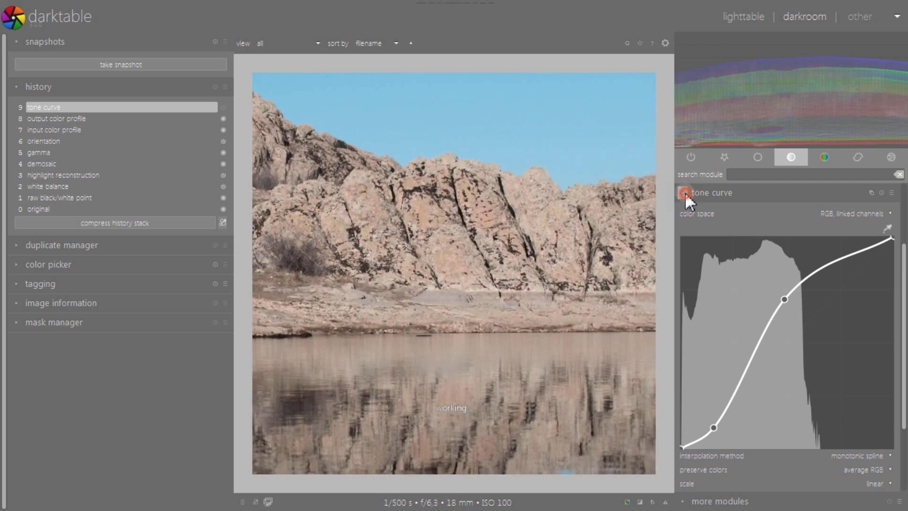
pyautogui.click(683, 192)
pyautogui.scroll(-3, 425, 308)
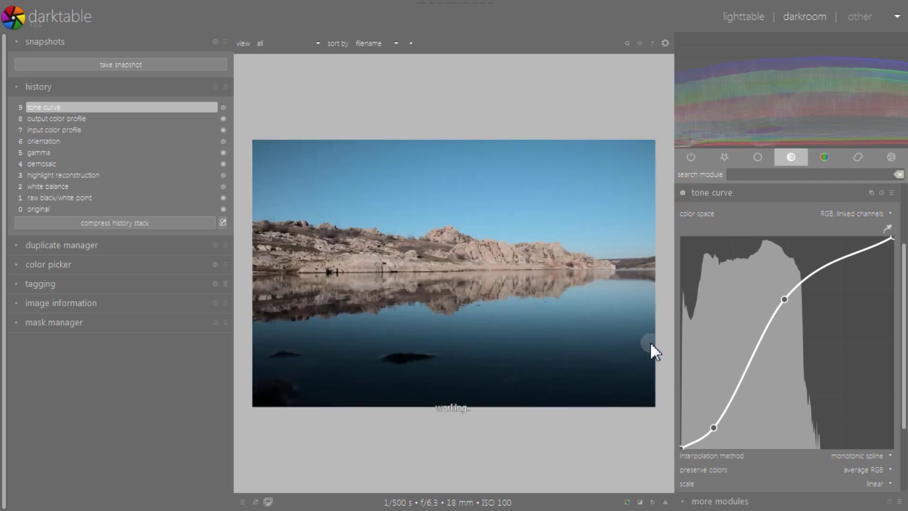
# Step: Reset the tone curve straight and discard its step, compressing history at output color profile
pyautogui.click(880, 192)
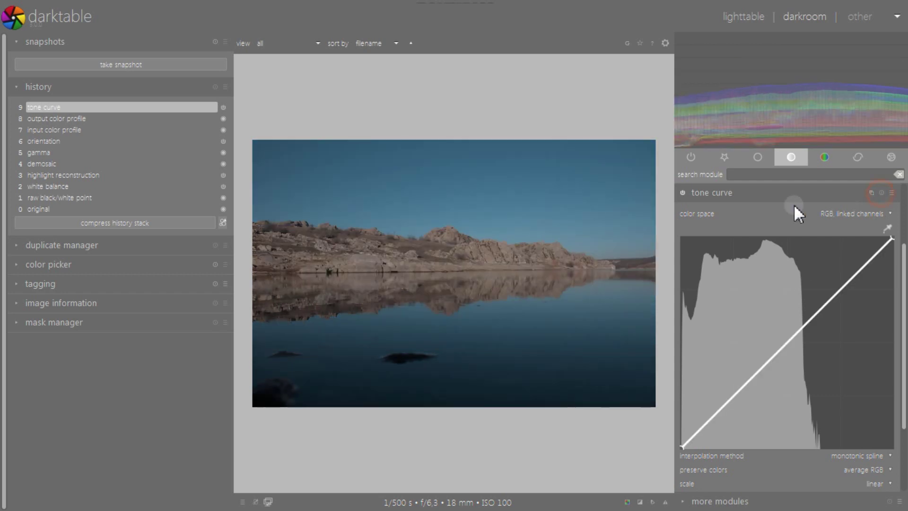
pyautogui.click(710, 195)
pyautogui.click(57, 118)
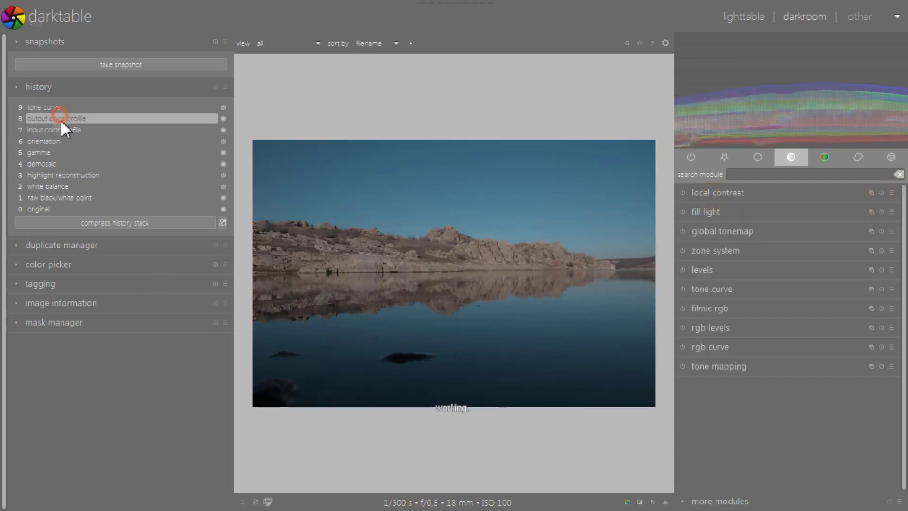
pyautogui.click(83, 223)
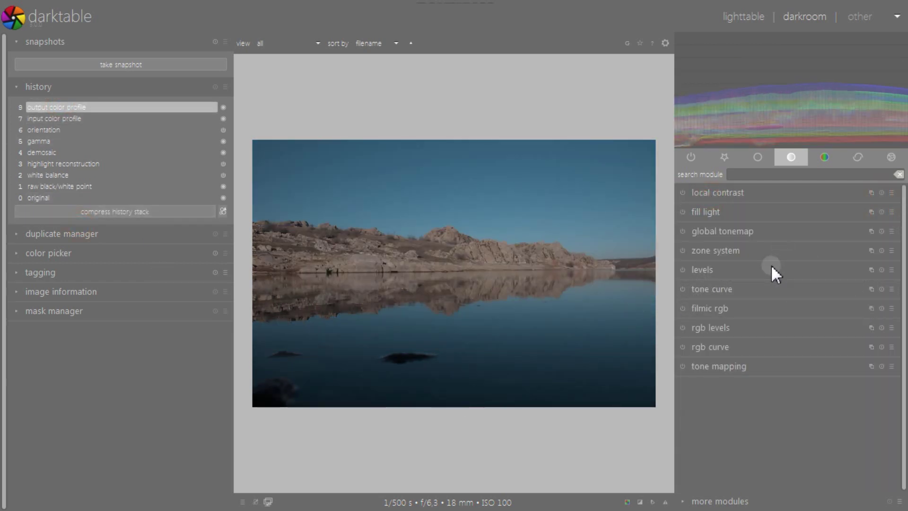
pyautogui.click(725, 307)
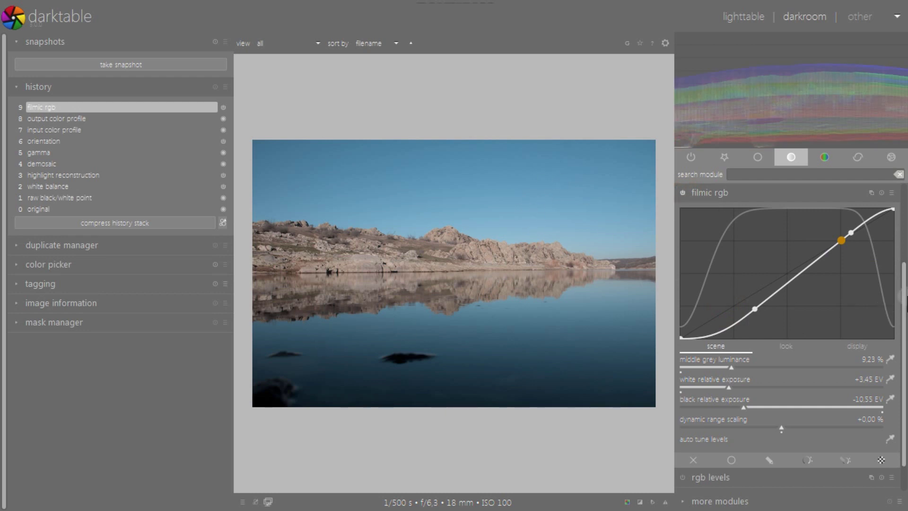
# Step: Set filmic rgb white relative exposure to +2.64 EV and middle grey luminance to 12.81 %
pyautogui.scroll(-2, 903, 270)
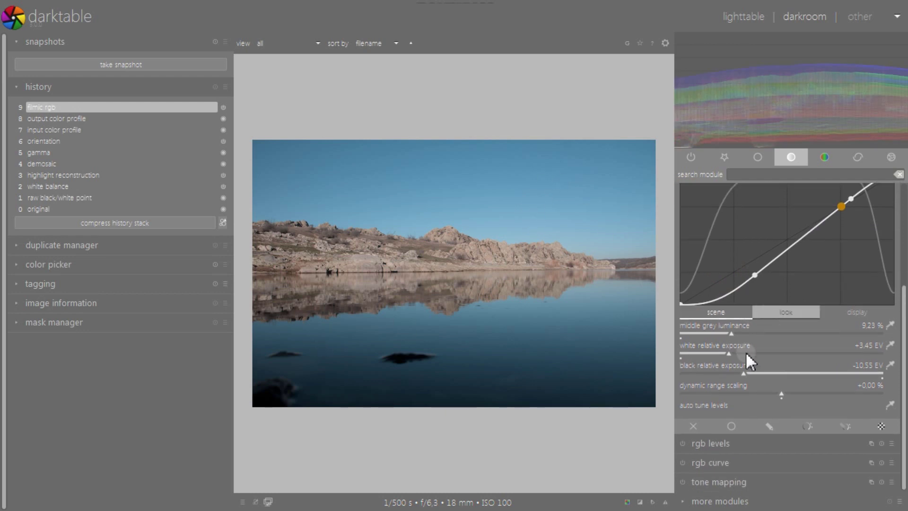
pyautogui.scroll(1, 762, 331)
pyautogui.scroll(12, 759, 330)
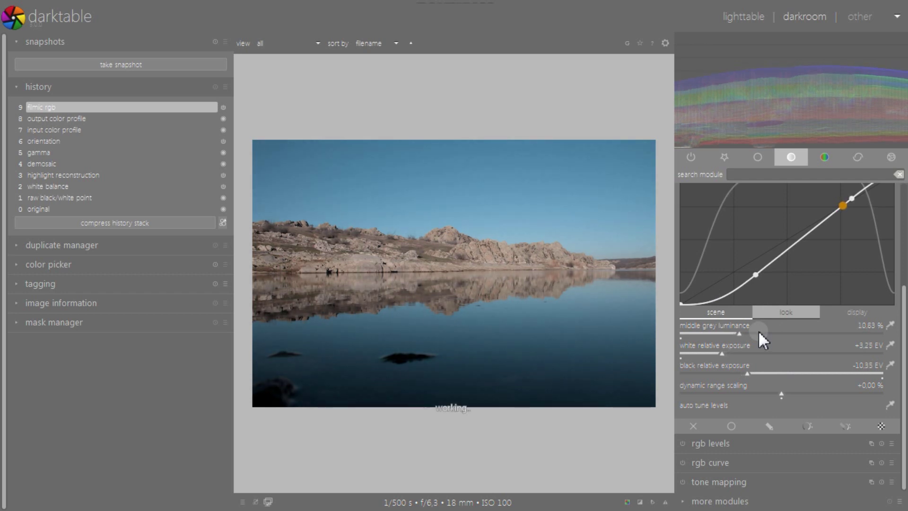
pyautogui.scroll(4, 758, 330)
pyautogui.scroll(2, 904, 331)
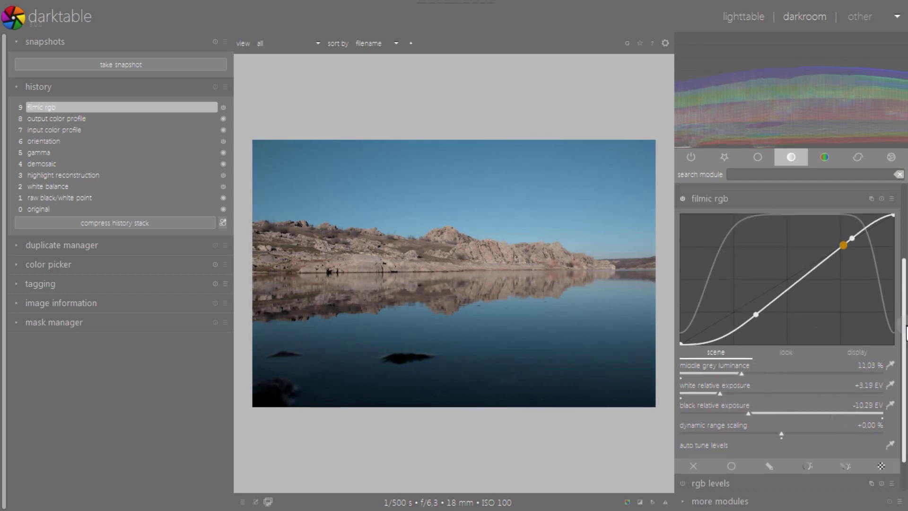
pyautogui.scroll(2, 905, 331)
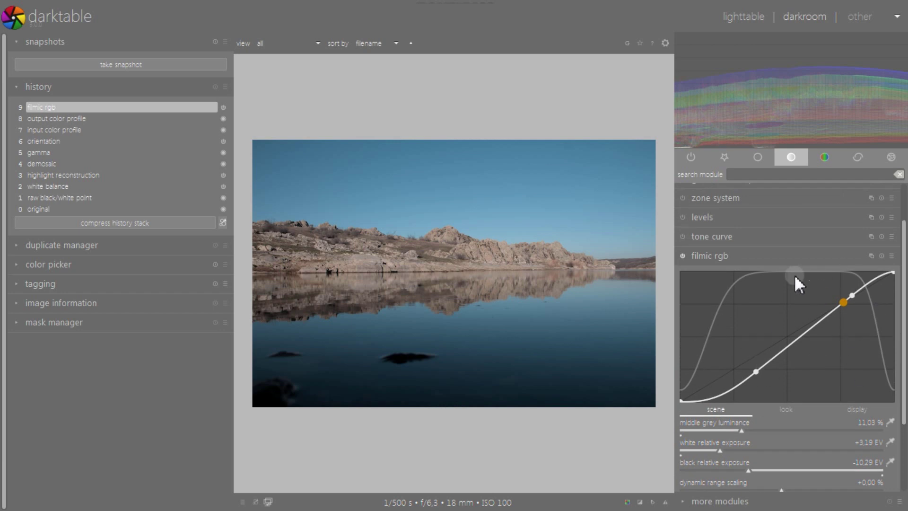
pyautogui.scroll(-2, 904, 260)
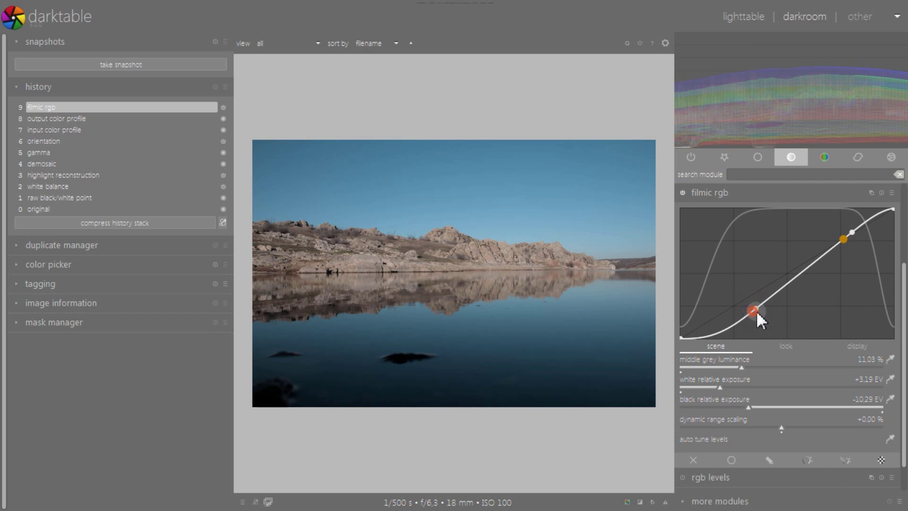
pyautogui.scroll(-1, 898, 260)
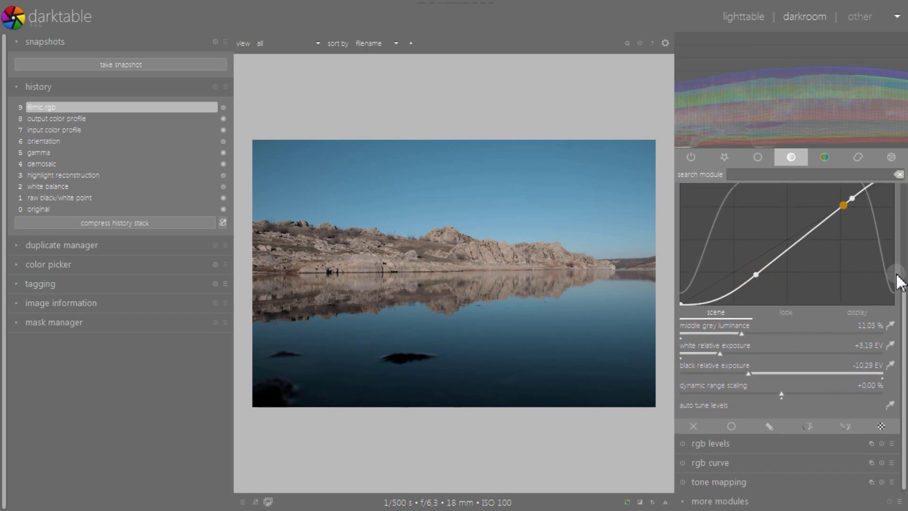
pyautogui.moveTo(725, 353); pyautogui.dragTo(765, 350)
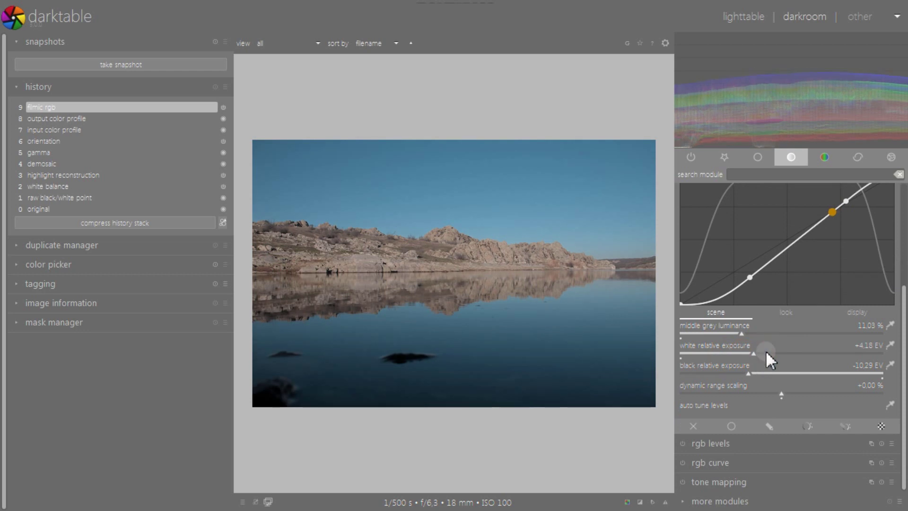
pyautogui.click(685, 353)
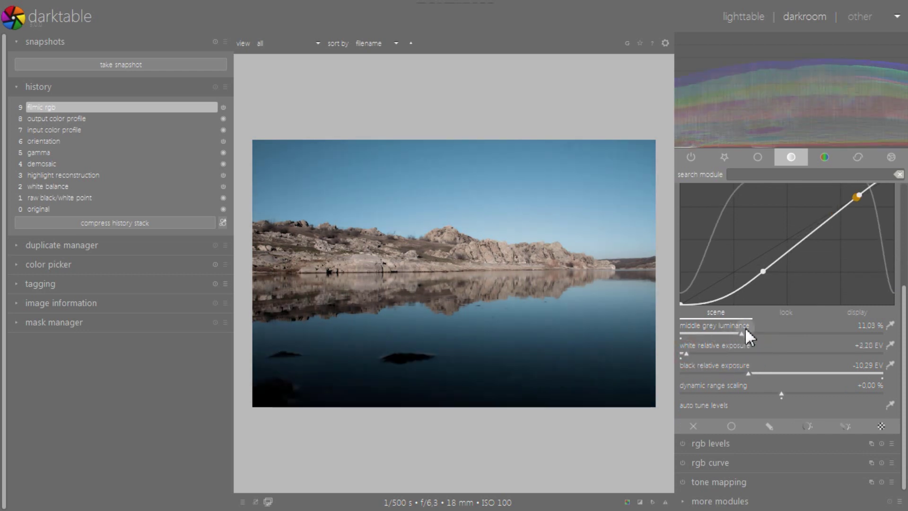
pyautogui.moveTo(745, 328); pyautogui.dragTo(756, 331)
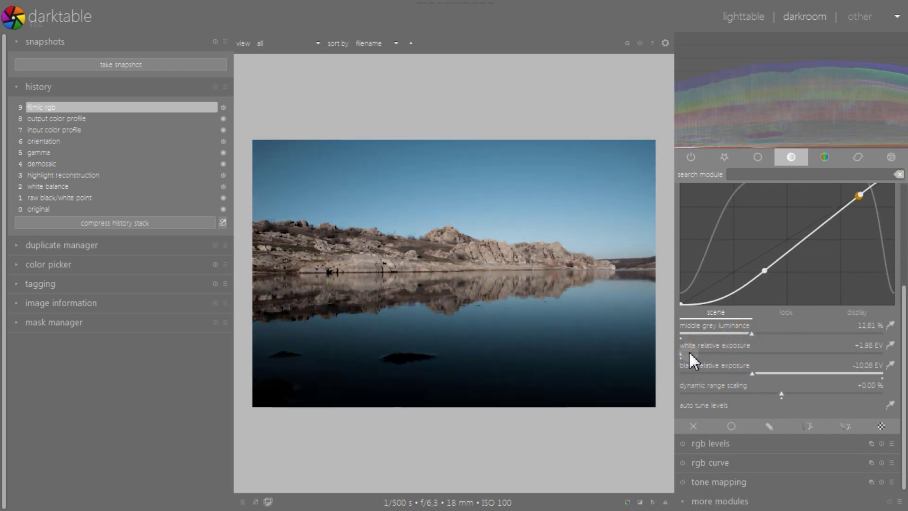
pyautogui.moveTo(689, 354); pyautogui.dragTo(702, 353)
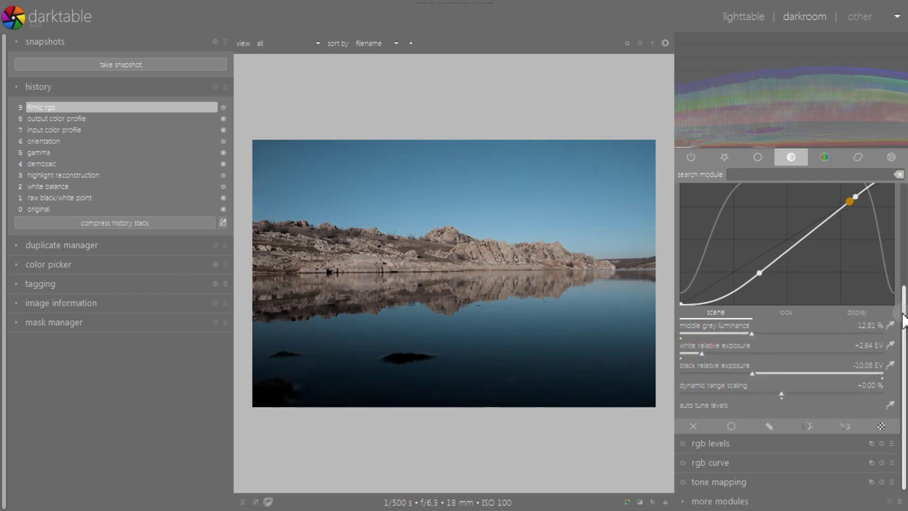
# Step: Widen filmic rgb dynamic range scaling to +29.02 %
pyautogui.click(810, 389)
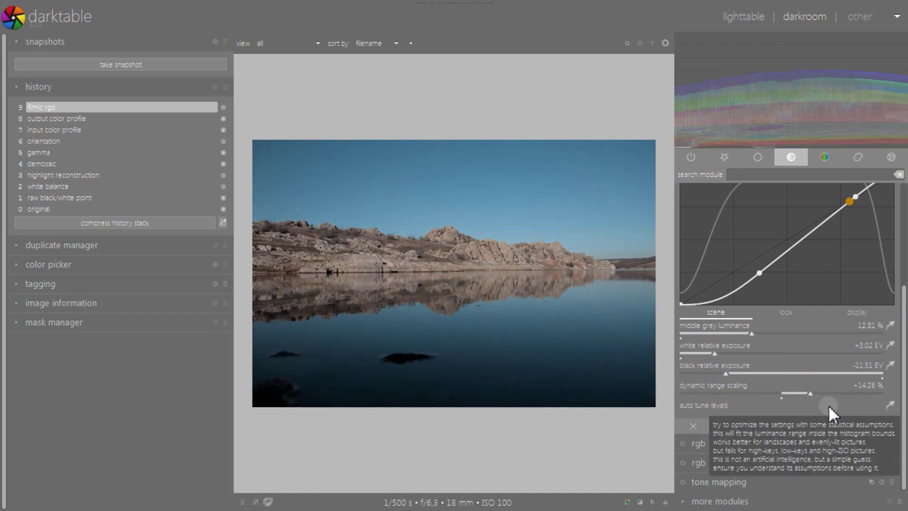
pyautogui.click(832, 393)
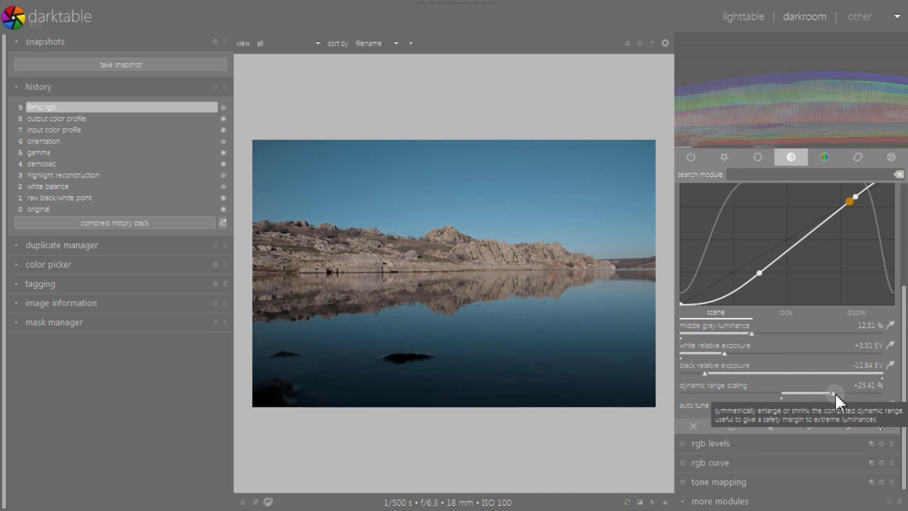
pyautogui.click(840, 392)
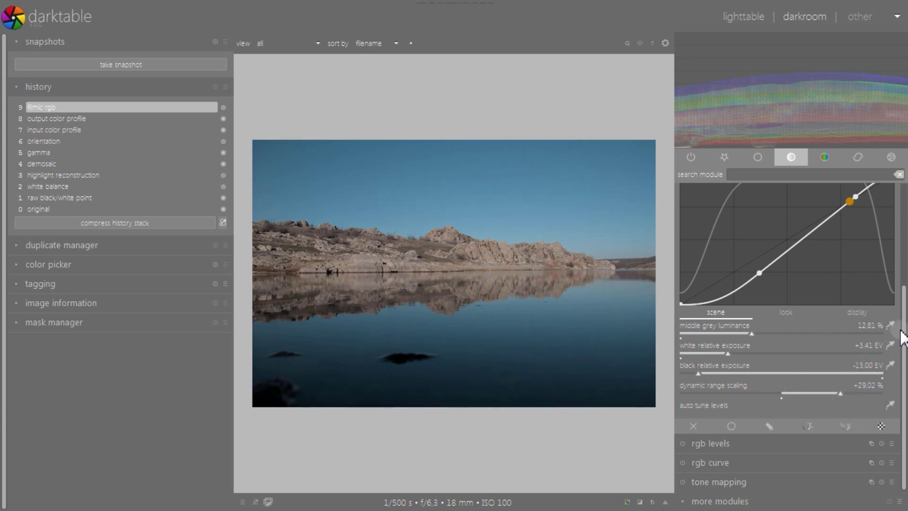
# Step: Reset filmic rgb to its default values and collapse the module
pyautogui.scroll(2, 901, 331)
pyautogui.scroll(2, 901, 326)
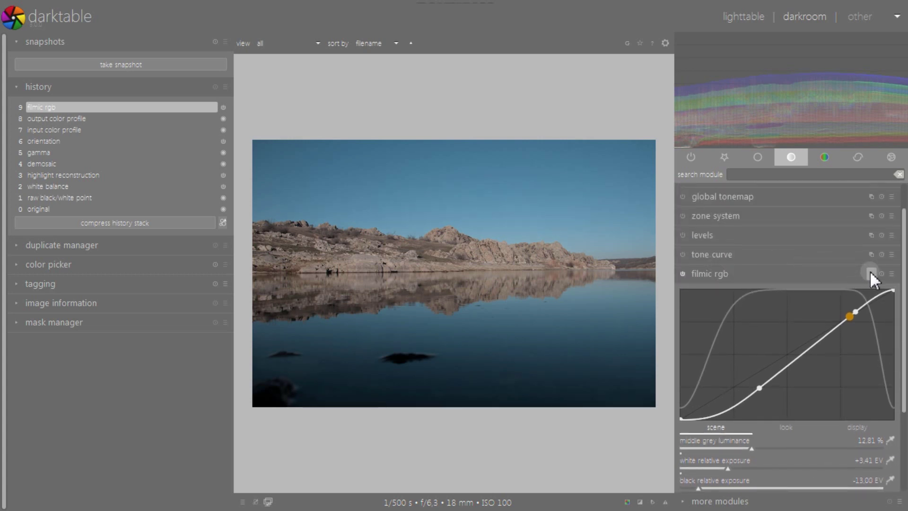
pyautogui.click(882, 274)
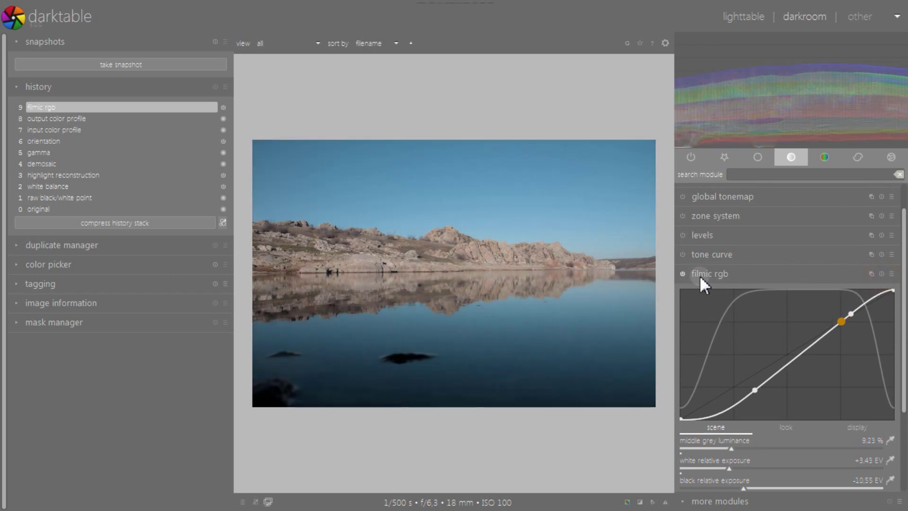
pyautogui.click(710, 273)
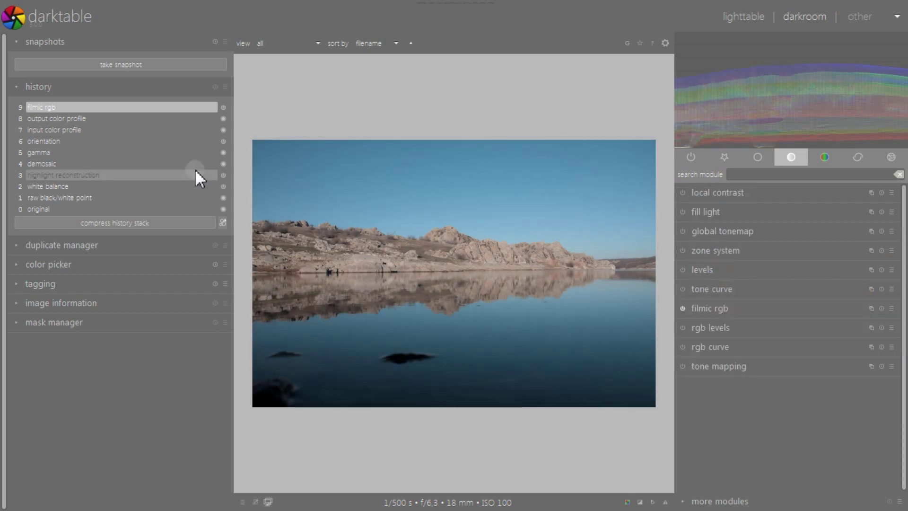
# Step: Discard the filmic rgb history entry and switch on rgb levels
pyautogui.click(109, 118)
pyautogui.click(116, 223)
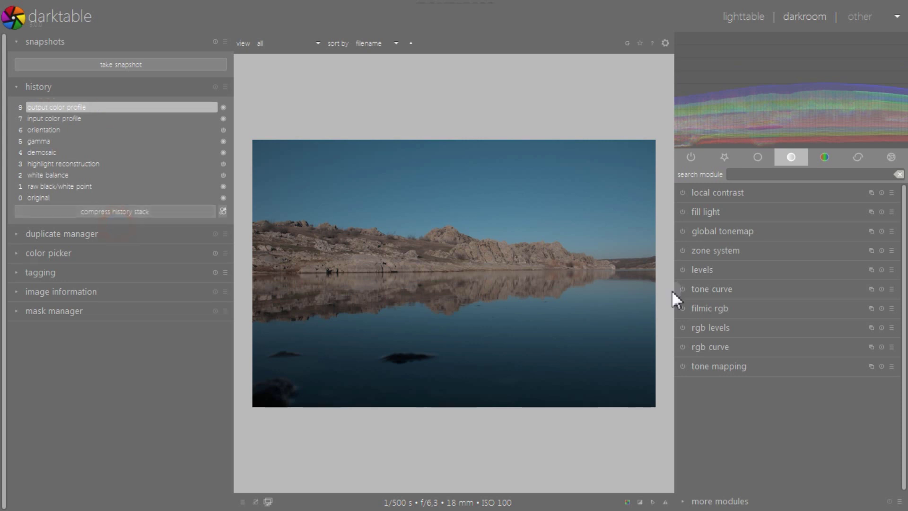
pyautogui.click(811, 327)
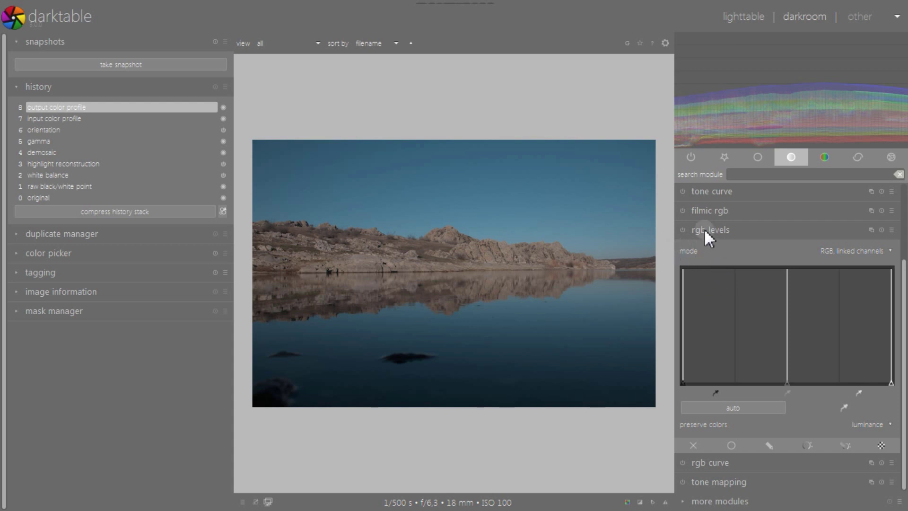
pyautogui.click(681, 230)
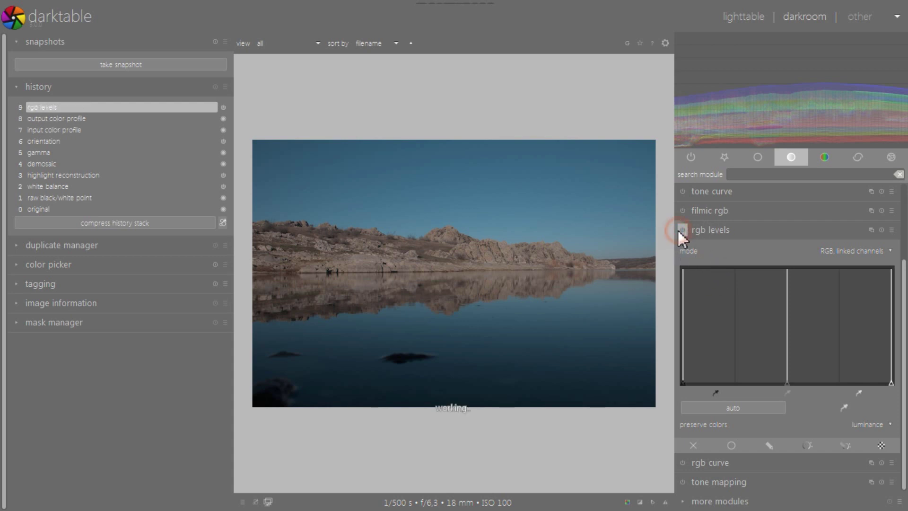
# Step: Try auto levels and white-point shifts, then reset rgb levels and return history to output color profile
pyautogui.click(733, 409)
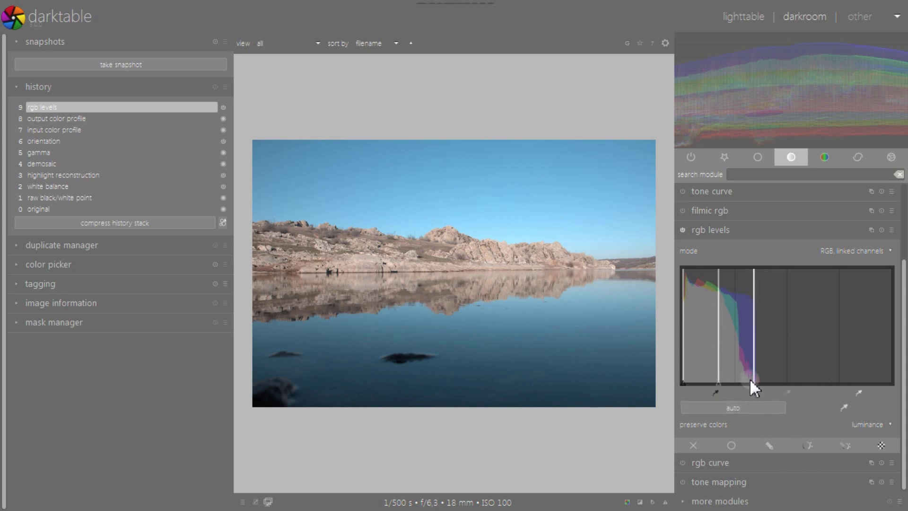
pyautogui.moveTo(754, 382); pyautogui.dragTo(815, 384)
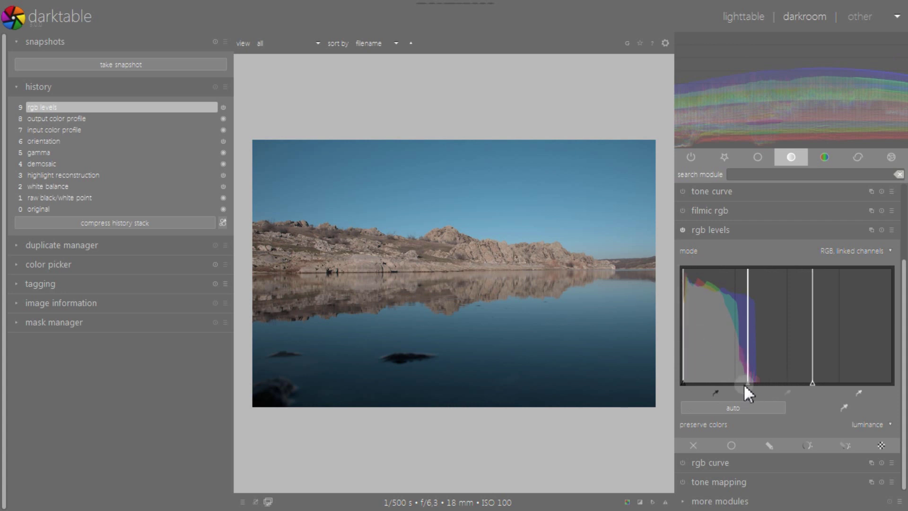
pyautogui.moveTo(812, 381)
pyautogui.mouseDown()
pyautogui.moveTo(714, 381)
pyautogui.moveTo(729, 384)
pyautogui.moveTo(717, 387)
pyautogui.moveTo(725, 391)
pyautogui.mouseUp()
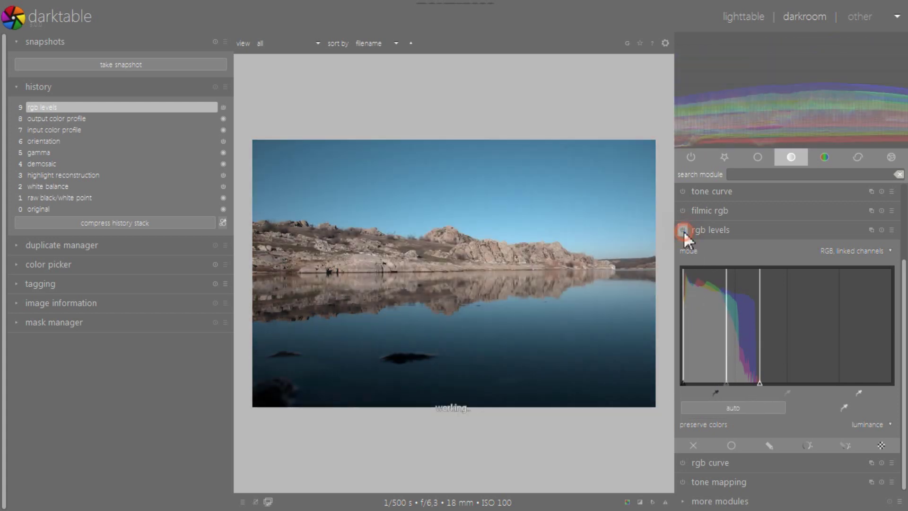
pyautogui.middleClick(479, 251)
pyautogui.middleClick(480, 248)
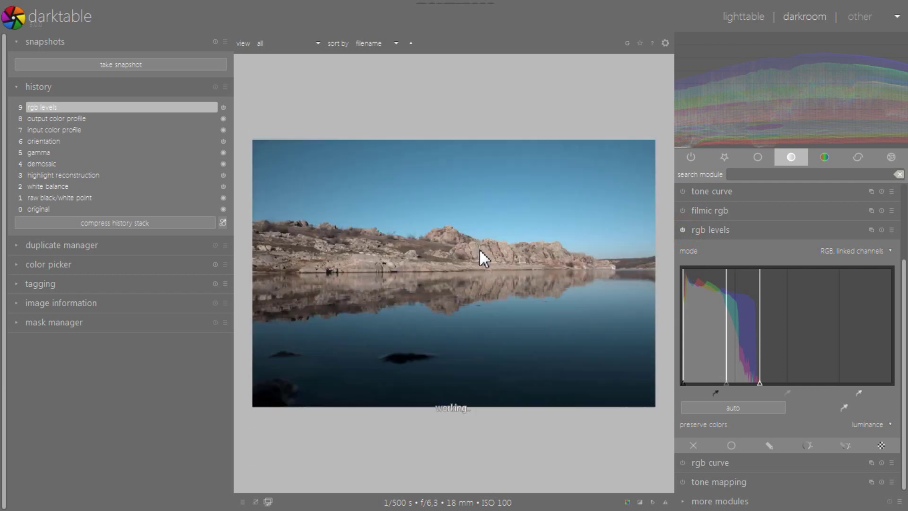
pyautogui.click(881, 230)
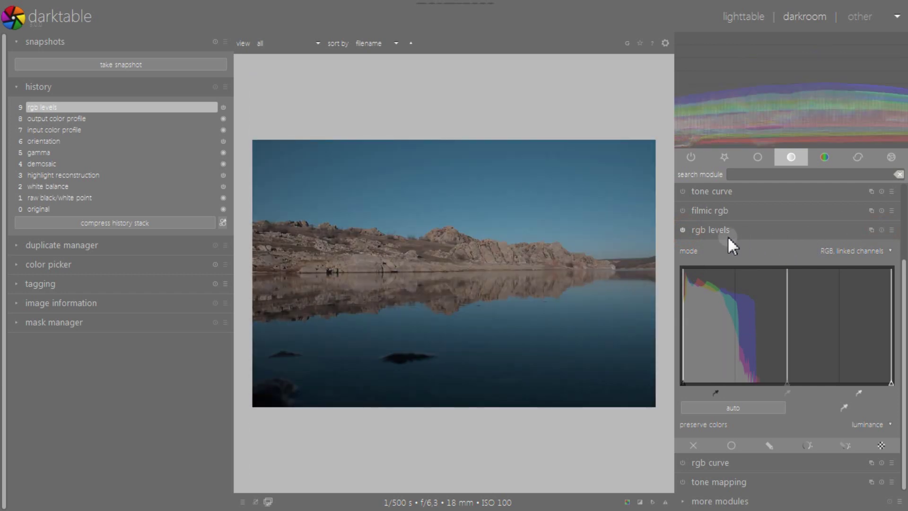
pyautogui.click(110, 223)
# Step: Remove the rgb levels history entry and bend the rgb curve upward to brighten the photo
pyautogui.click(741, 203)
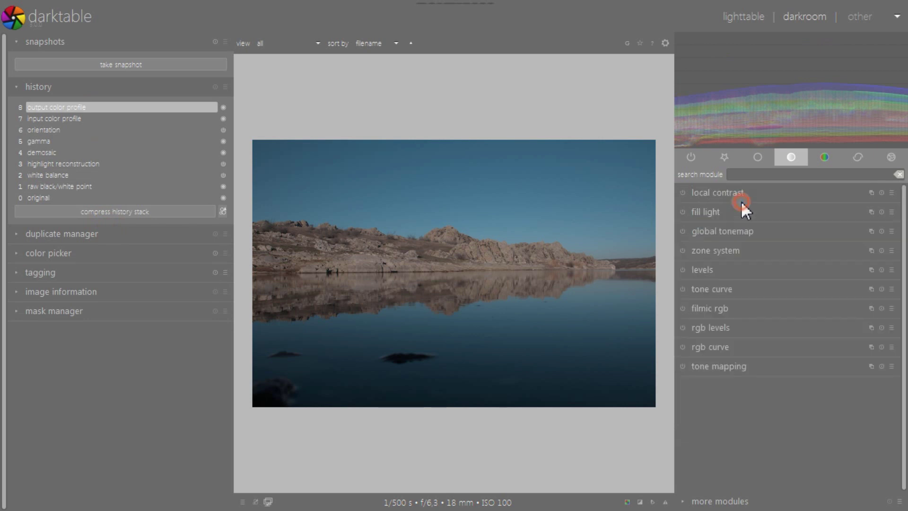
pyautogui.click(735, 347)
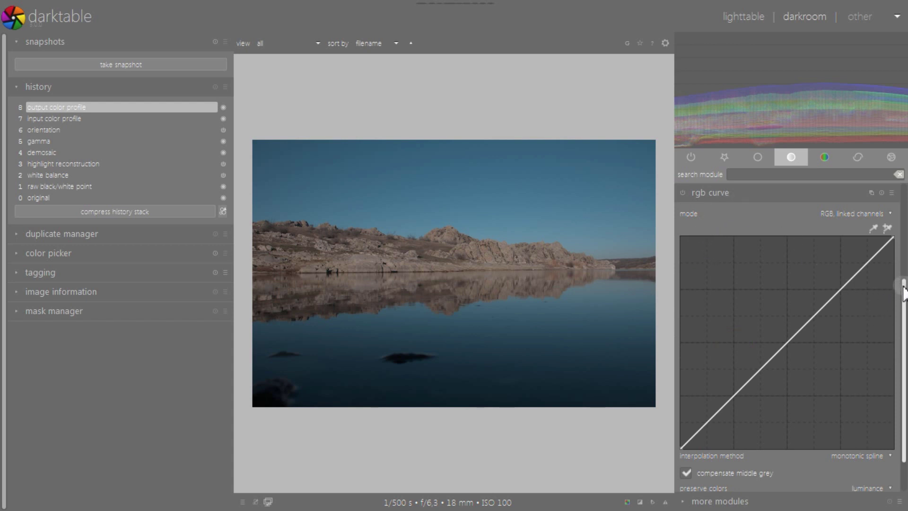
pyautogui.moveTo(903, 299); pyautogui.dragTo(875, 330)
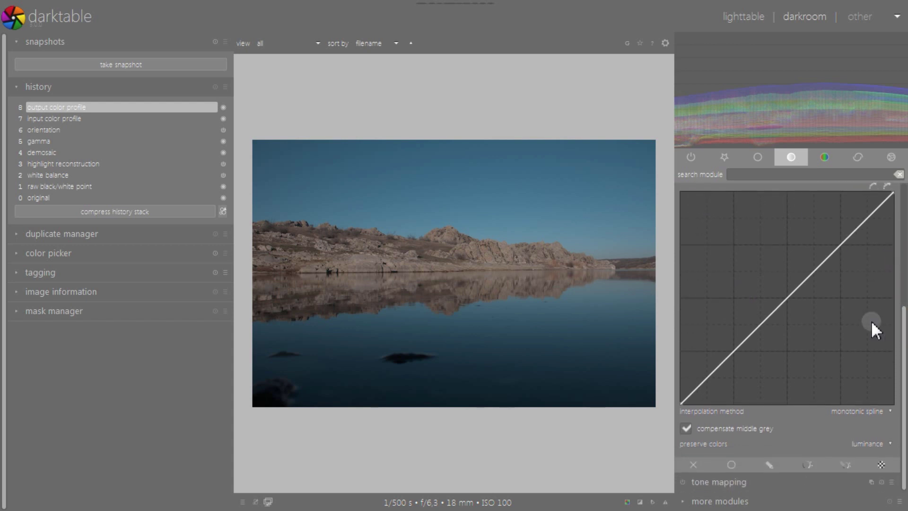
pyautogui.click(733, 350)
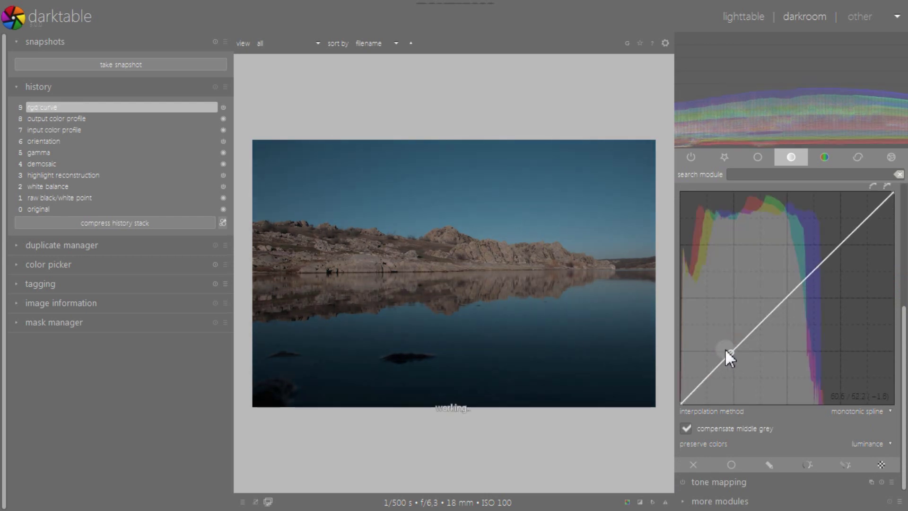
pyautogui.moveTo(801, 268); pyautogui.dragTo(778, 238)
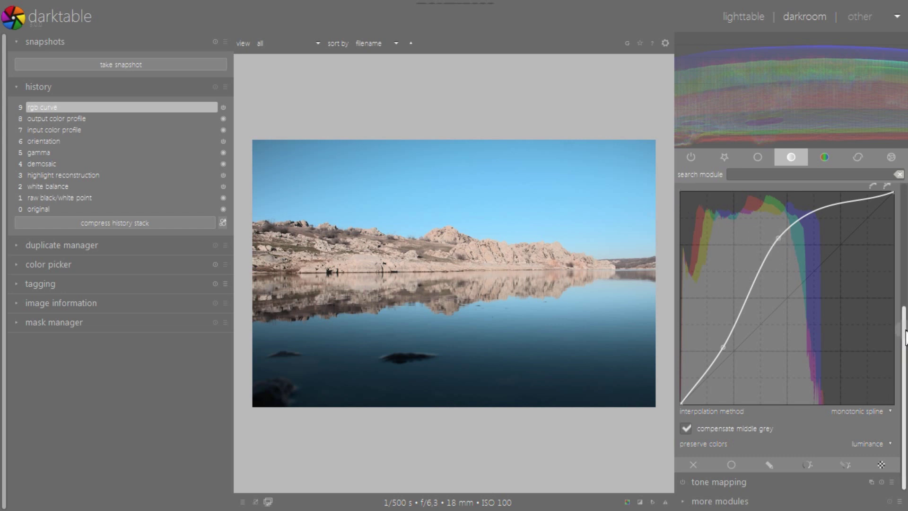
# Step: Compare the rgb curve on and off, then reset it to a straight line and collapse it
pyautogui.scroll(3, 904, 330)
pyautogui.scroll(-2, 901, 329)
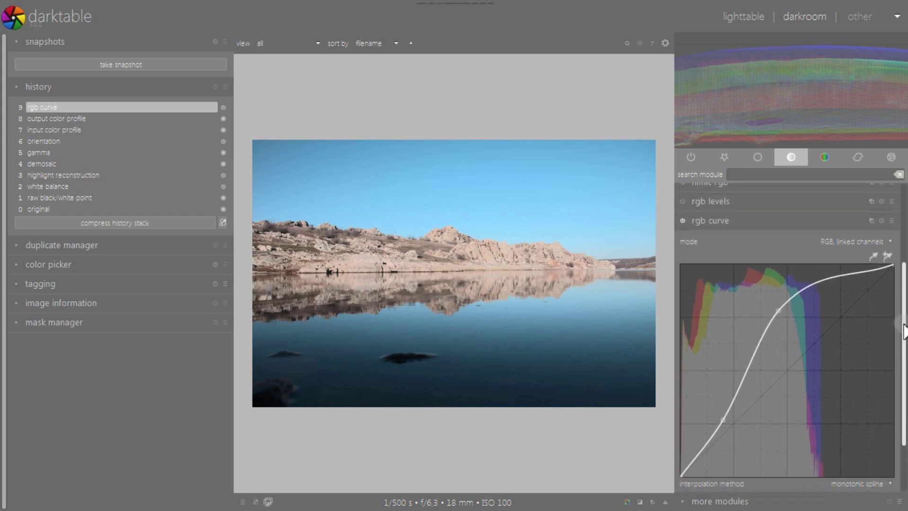
pyautogui.click(685, 224)
pyautogui.click(685, 223)
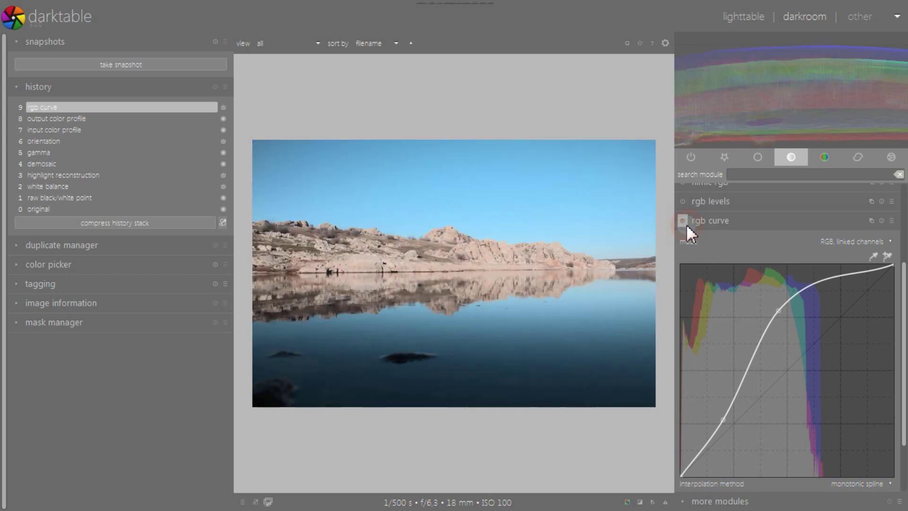
pyautogui.middleClick(490, 268)
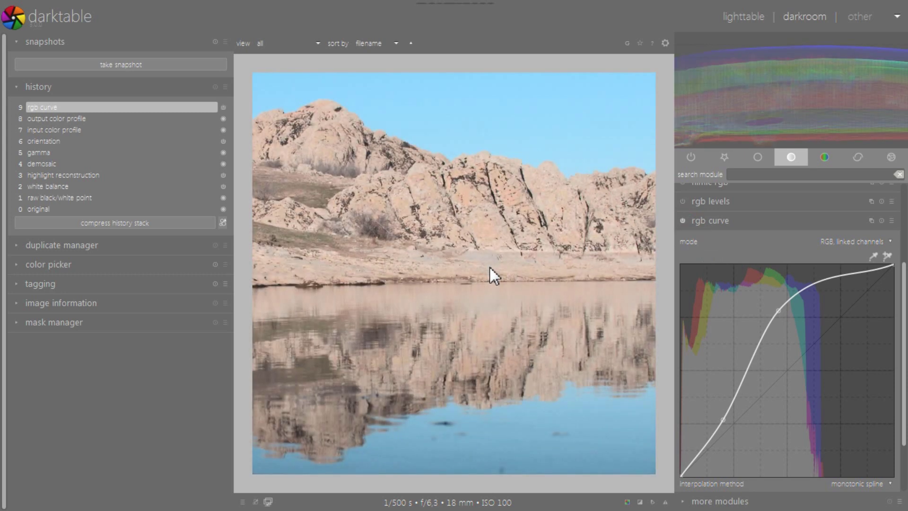
pyautogui.middleClick(490, 268)
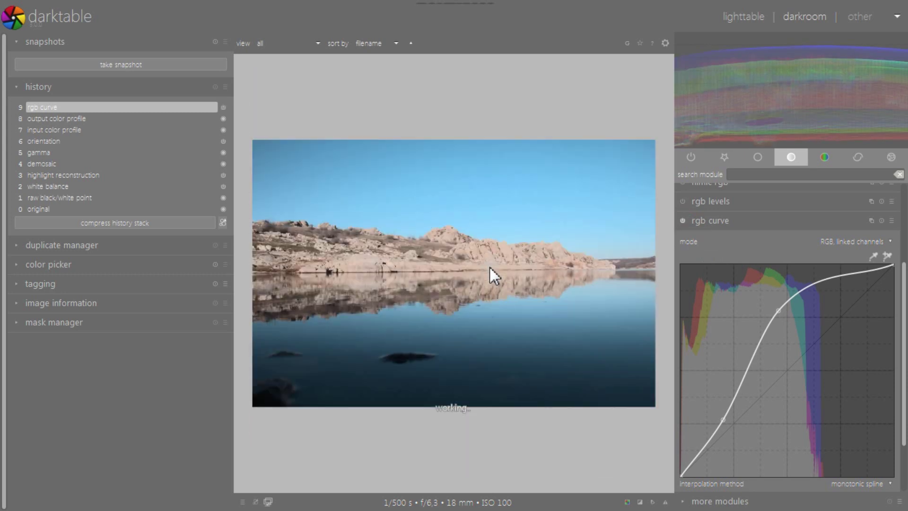
pyautogui.click(882, 221)
pyautogui.click(726, 221)
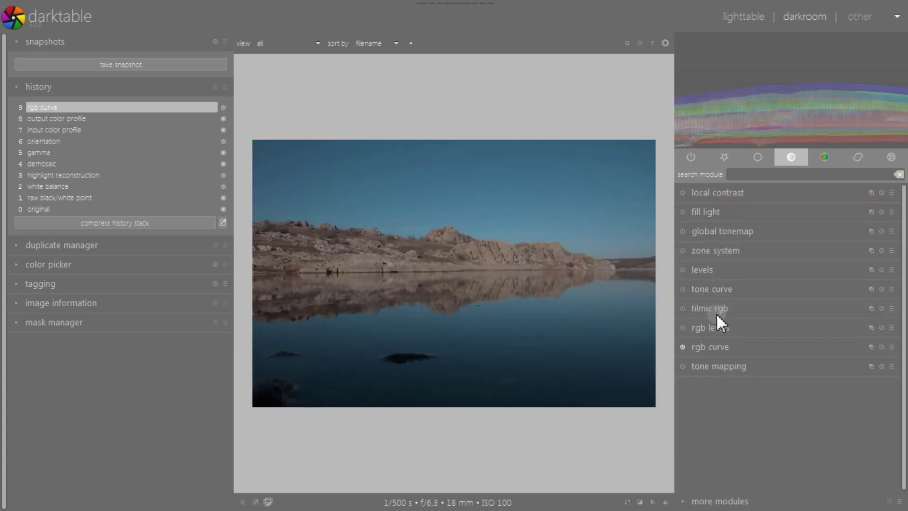
# Step: Remove the rgb curve entry from the history stack
pyautogui.click(76, 117)
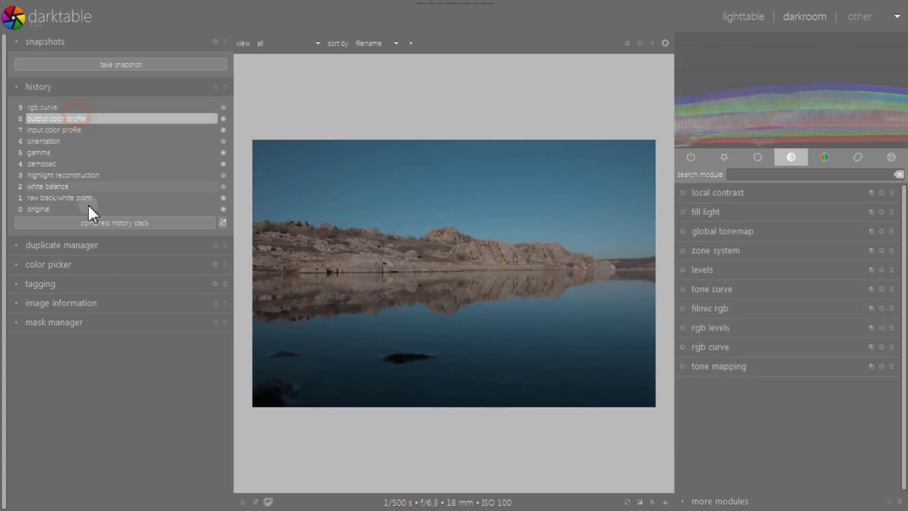
pyautogui.click(107, 223)
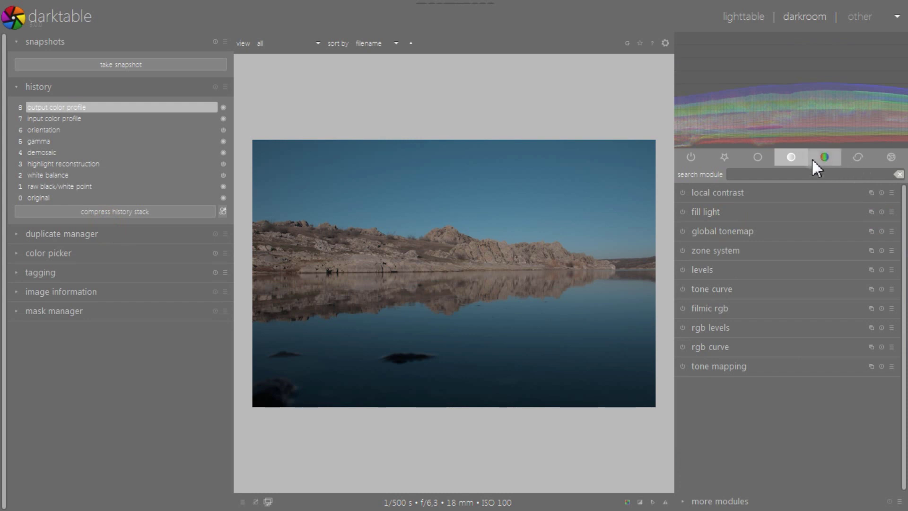
pyautogui.click(824, 157)
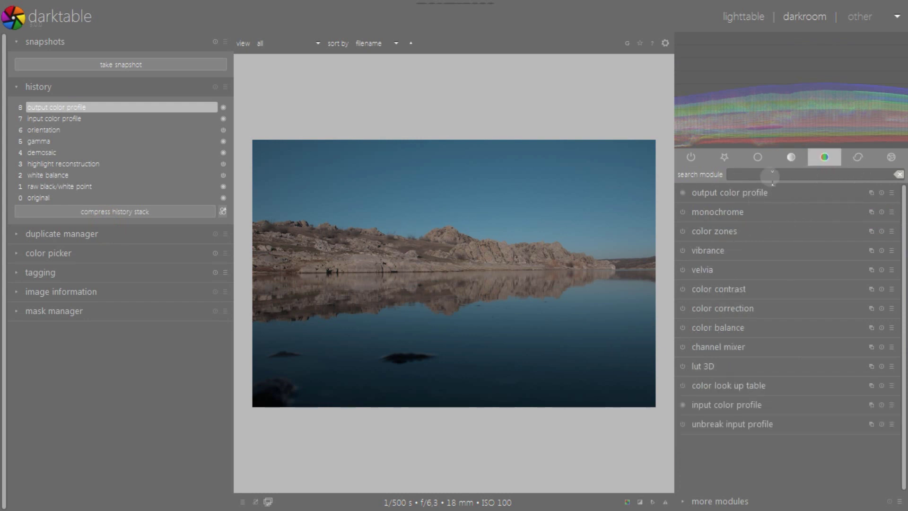
# Step: Auto-set rgb levels in the tone group to brighten the photo, then open color contrast
pyautogui.click(758, 157)
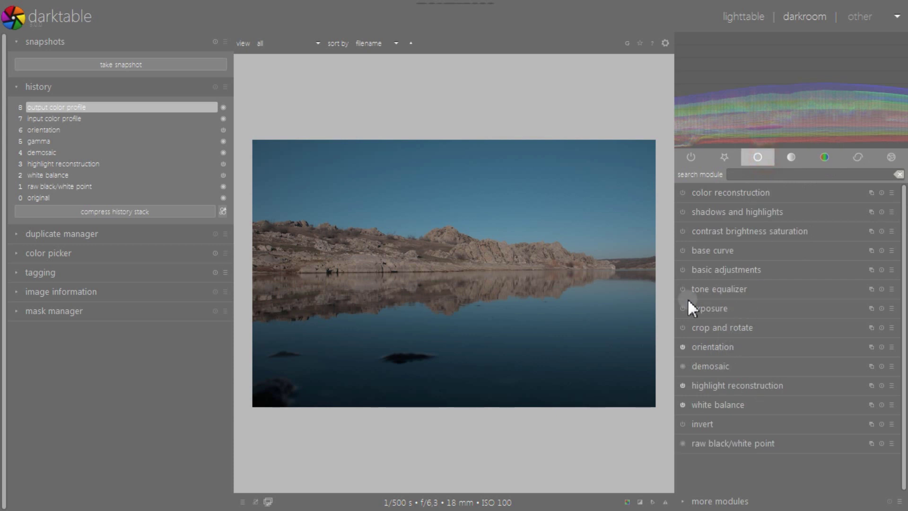
pyautogui.click(783, 157)
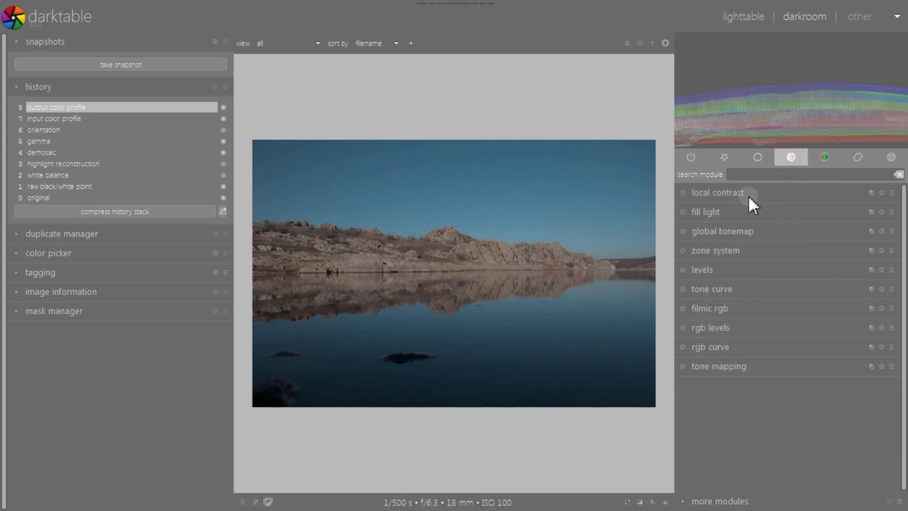
pyautogui.click(719, 327)
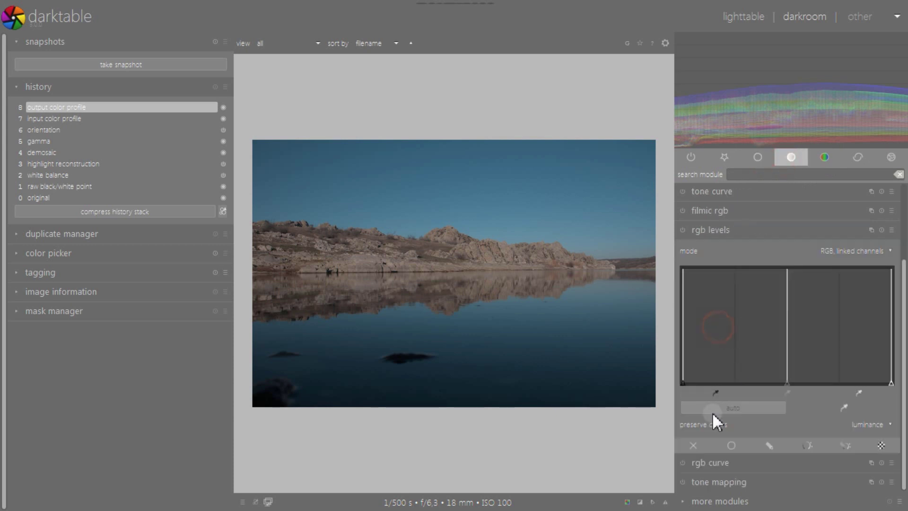
pyautogui.click(722, 407)
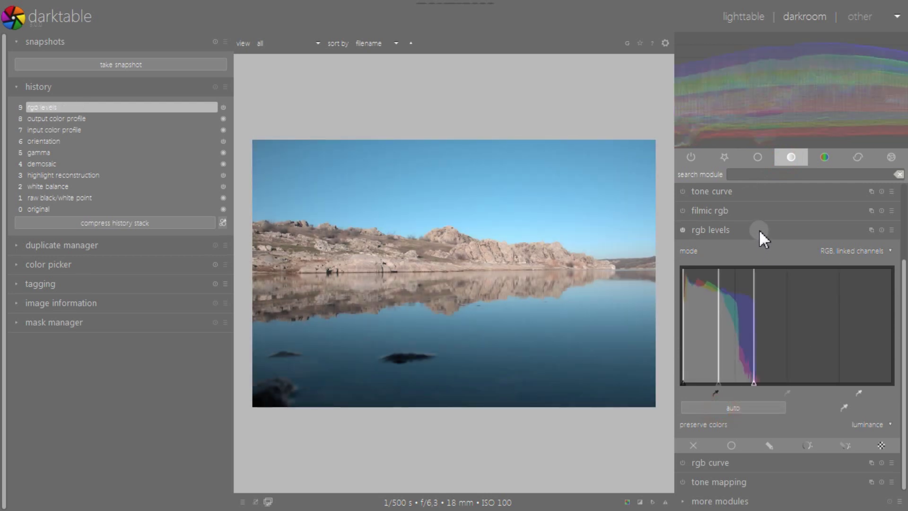
pyautogui.click(759, 229)
pyautogui.click(823, 158)
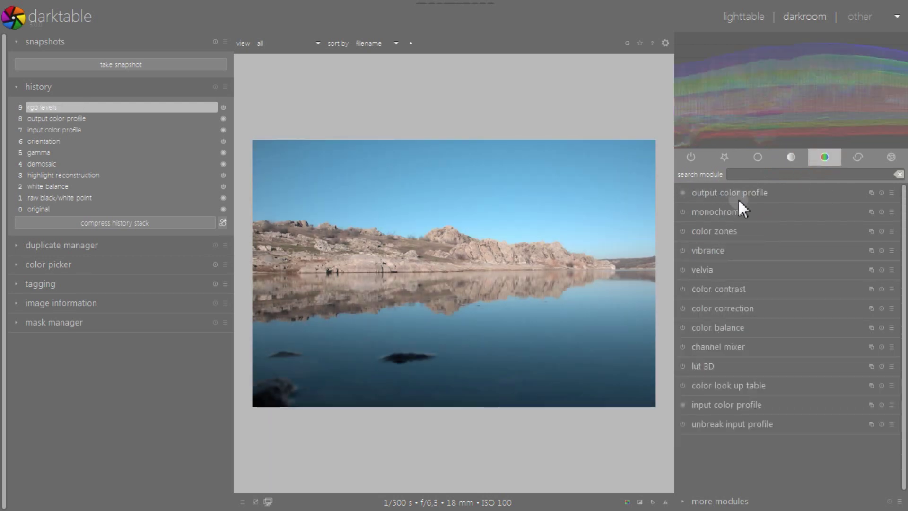
pyautogui.click(733, 288)
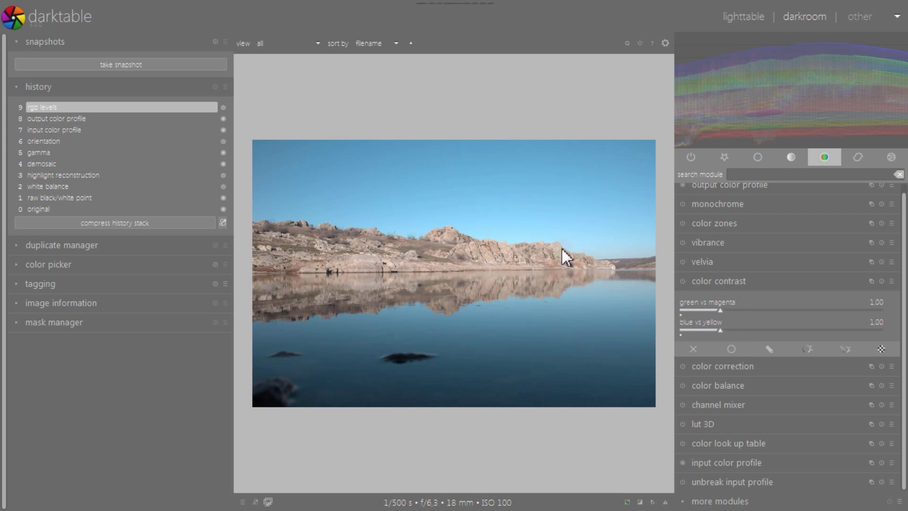
# Step: Test blue vs yellow up to 3.36, reset it, set it to 1.42, and compare color contrast on/off
pyautogui.click(739, 328)
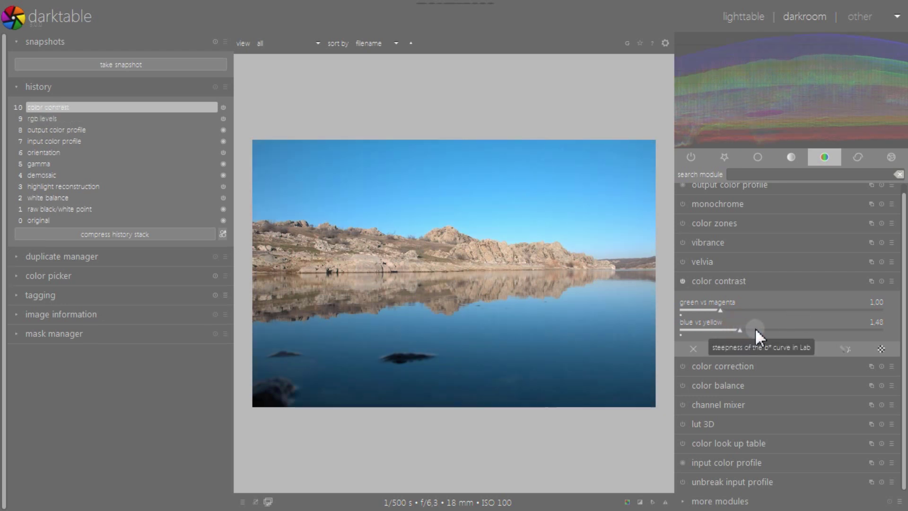
pyautogui.click(755, 330)
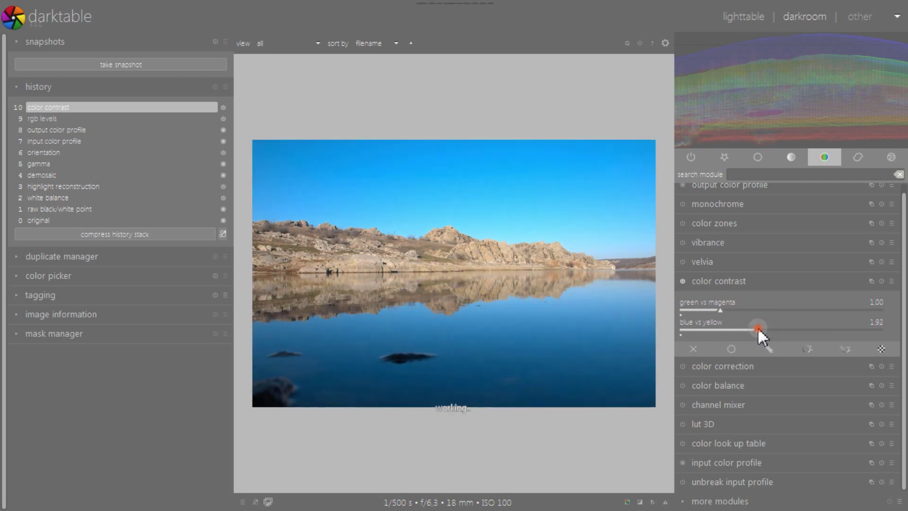
pyautogui.click(798, 330)
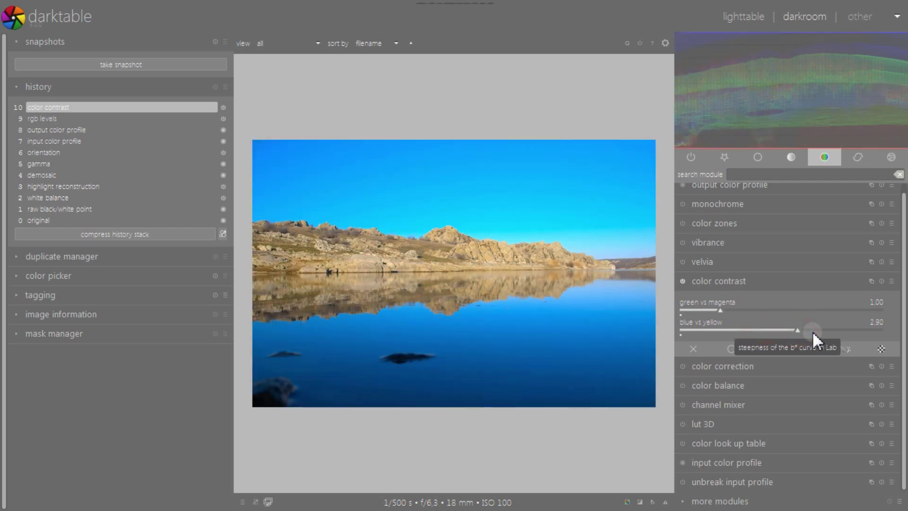
pyautogui.click(816, 329)
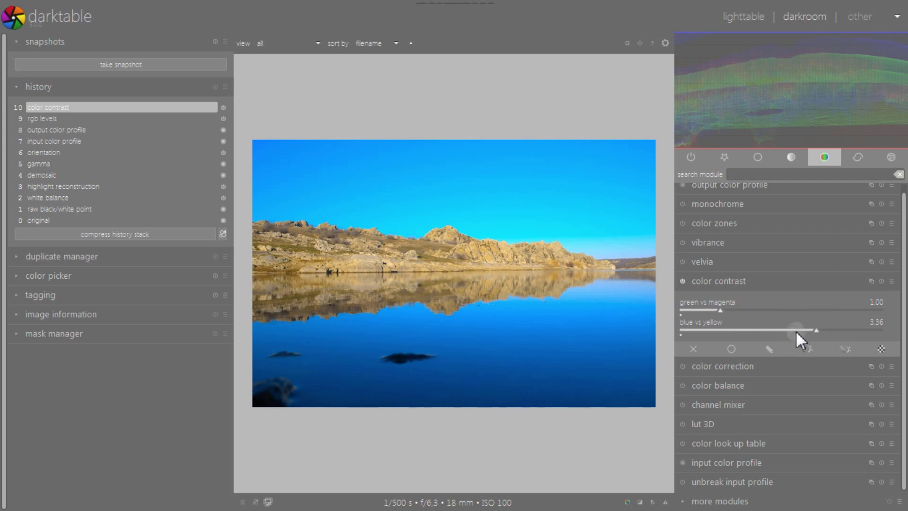
pyautogui.doubleClick(815, 330)
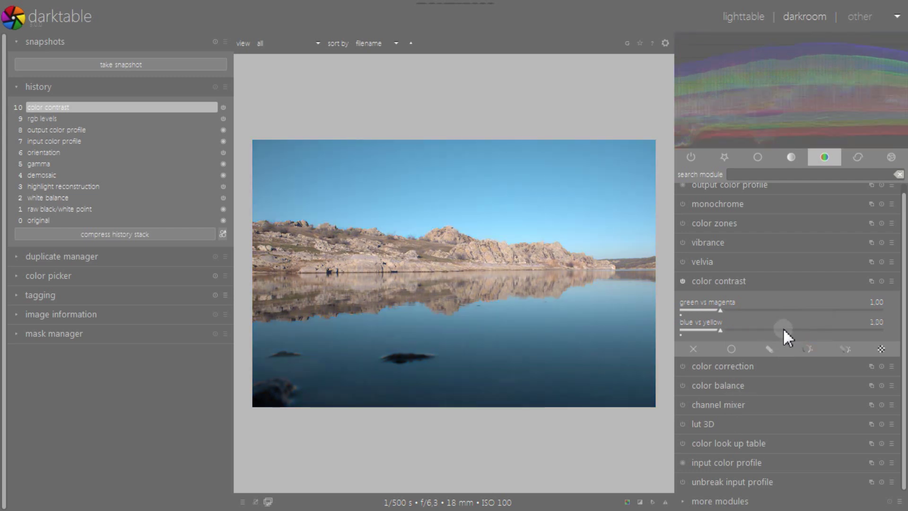
pyautogui.scroll(2, 783, 328)
pyautogui.scroll(5, 784, 327)
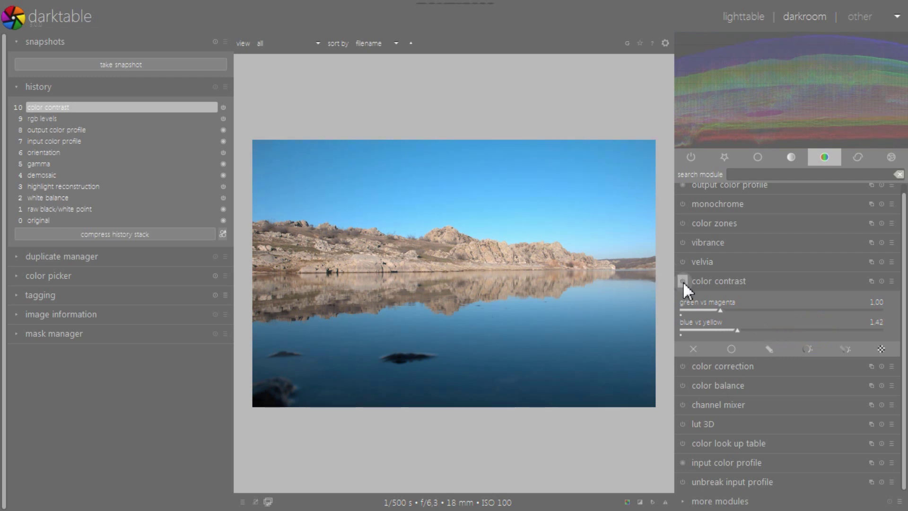
pyautogui.middleClick(476, 243)
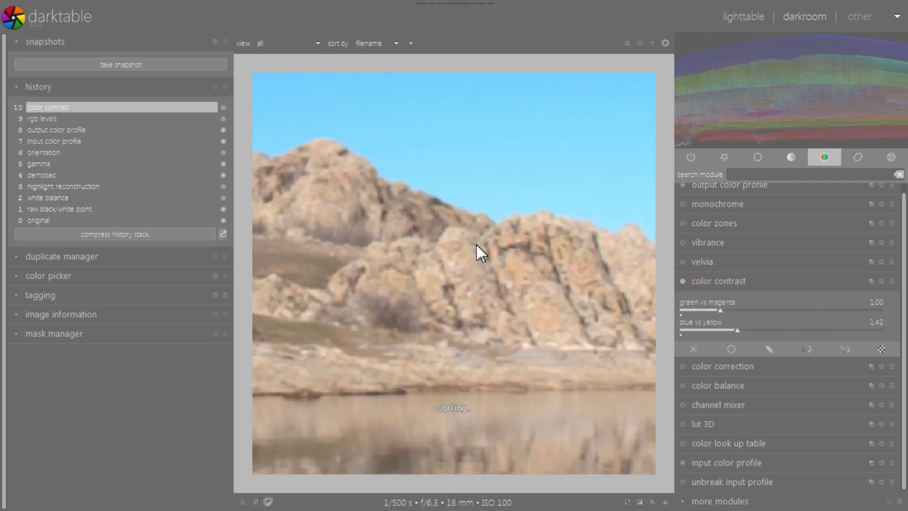
pyautogui.click(683, 280)
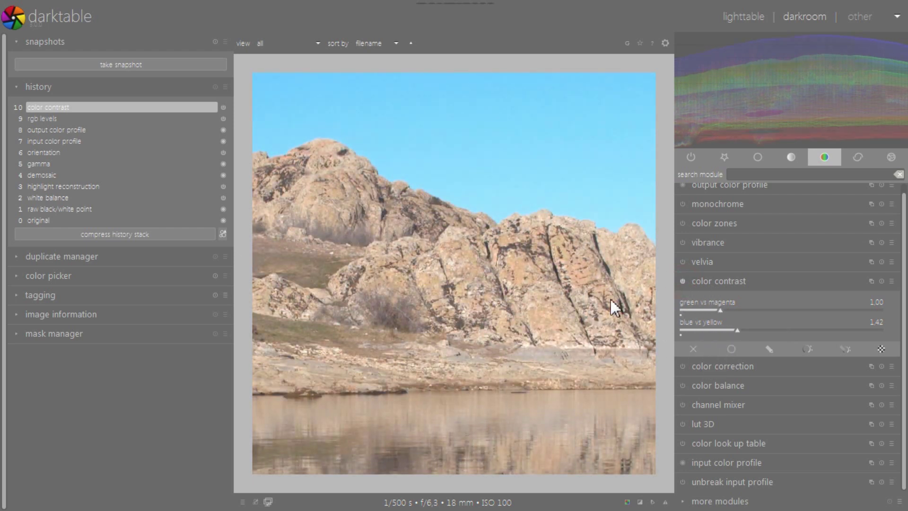
pyautogui.middleClick(537, 305)
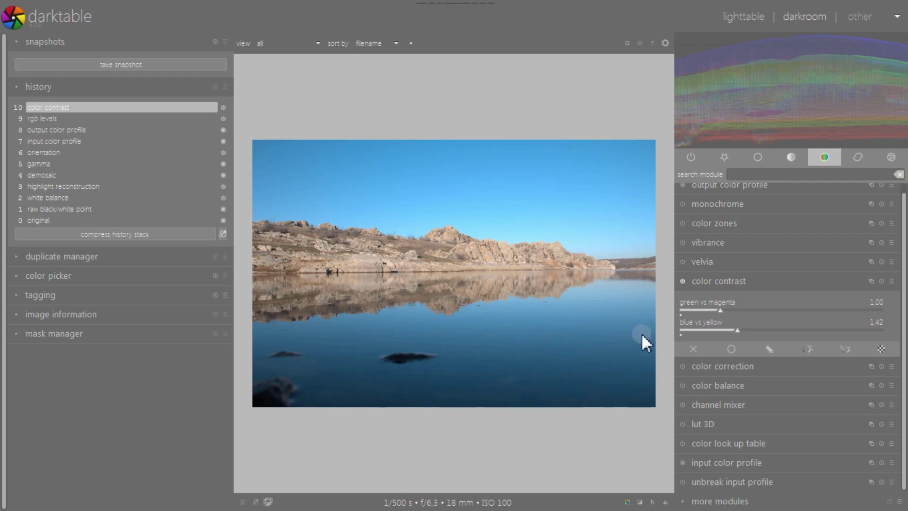
# Step: Try green vs magenta at 1.69 and 1.95, reset it to 1.00, and collapse color contrast
pyautogui.click(749, 311)
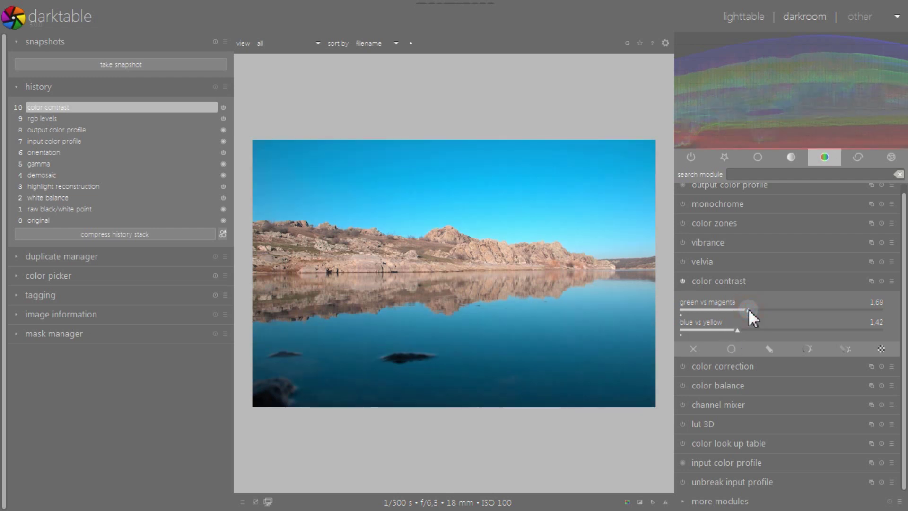
pyautogui.click(759, 308)
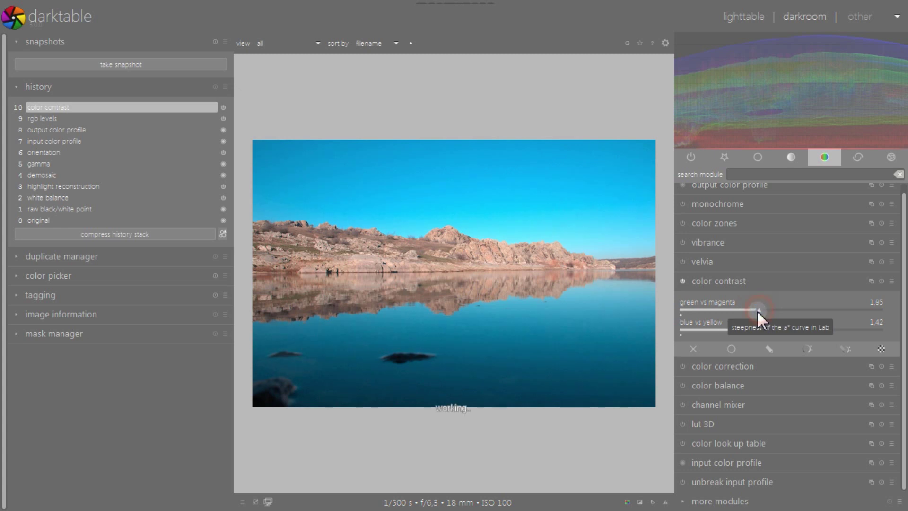
pyautogui.doubleClick(755, 307)
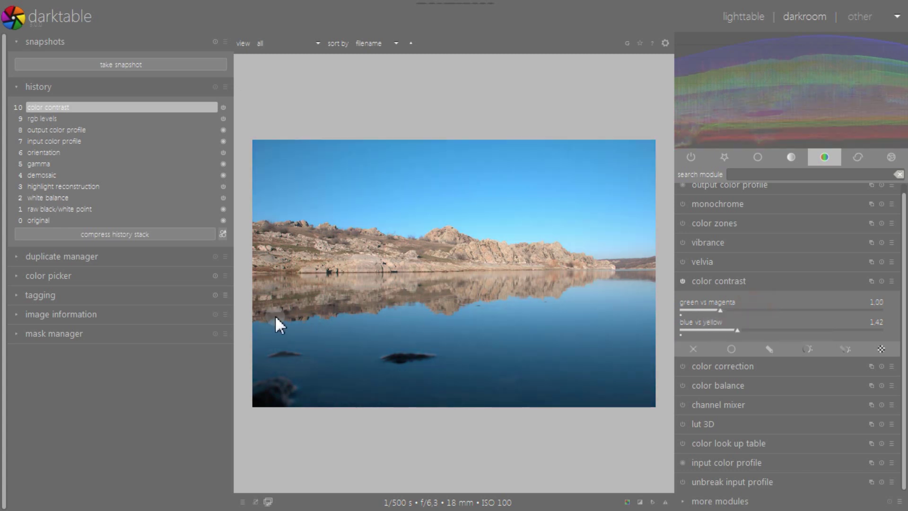
pyautogui.click(705, 284)
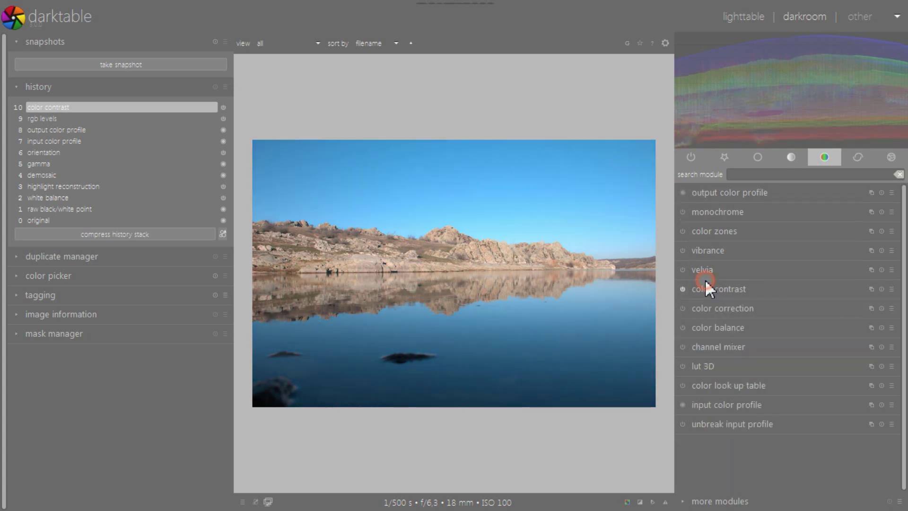
# Step: Switch off color contrast and compress the history back to the rgb levels step
pyautogui.click(682, 289)
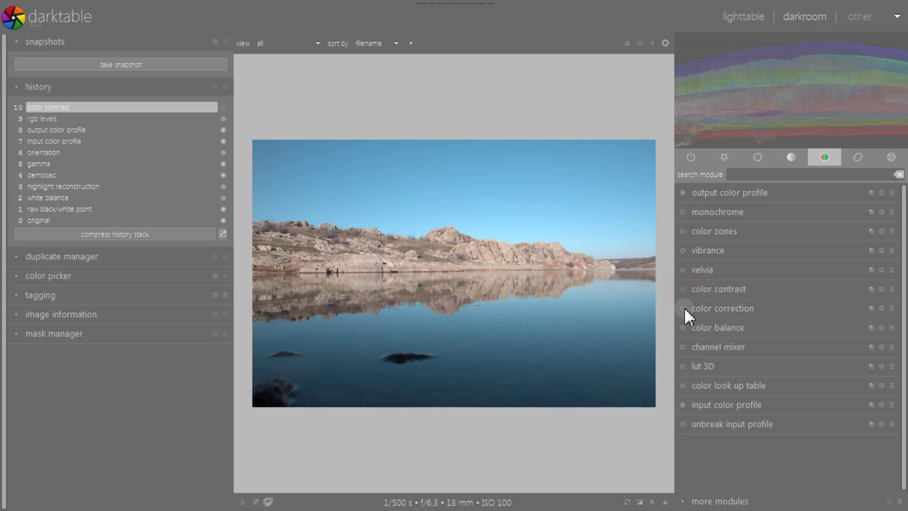
pyautogui.click(48, 128)
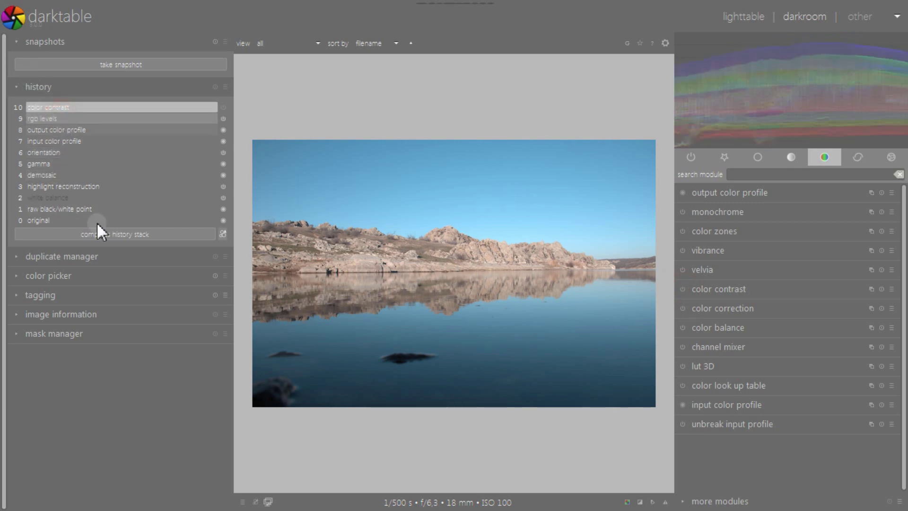
pyautogui.click(70, 119)
pyautogui.click(115, 234)
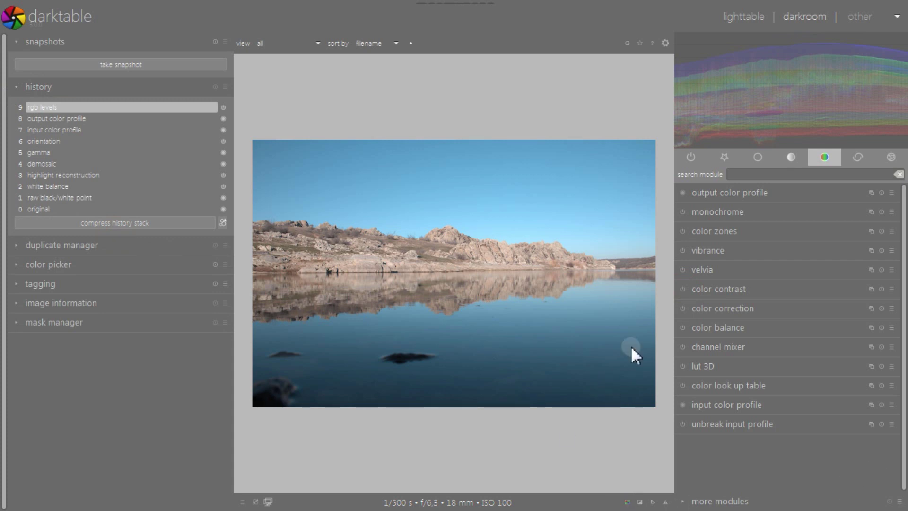
# Step: Enable haze removal from the correction group with strength 0.42 and distance 0.918
pyautogui.click(858, 158)
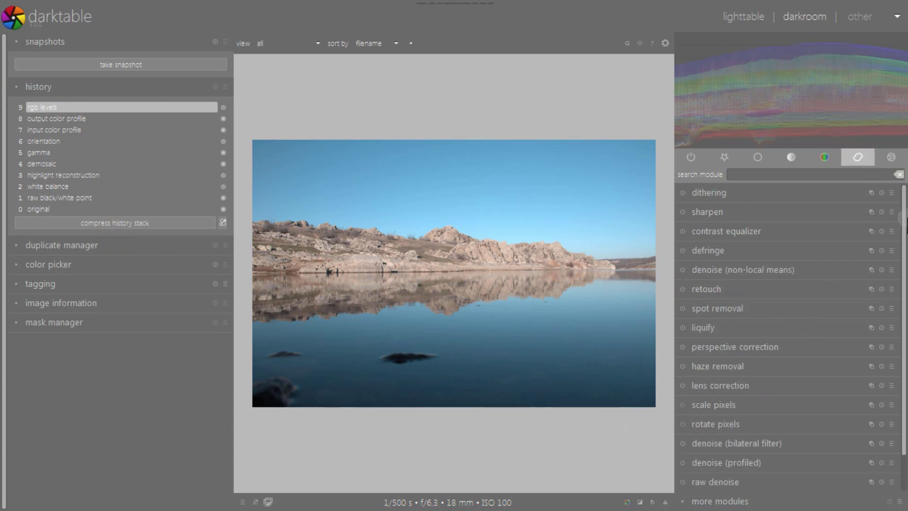
pyautogui.scroll(-2, 904, 222)
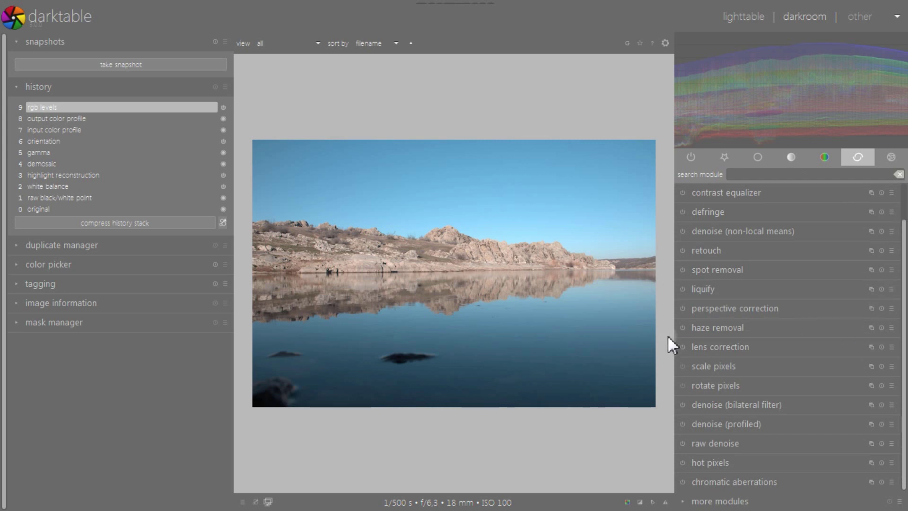
pyautogui.click(717, 327)
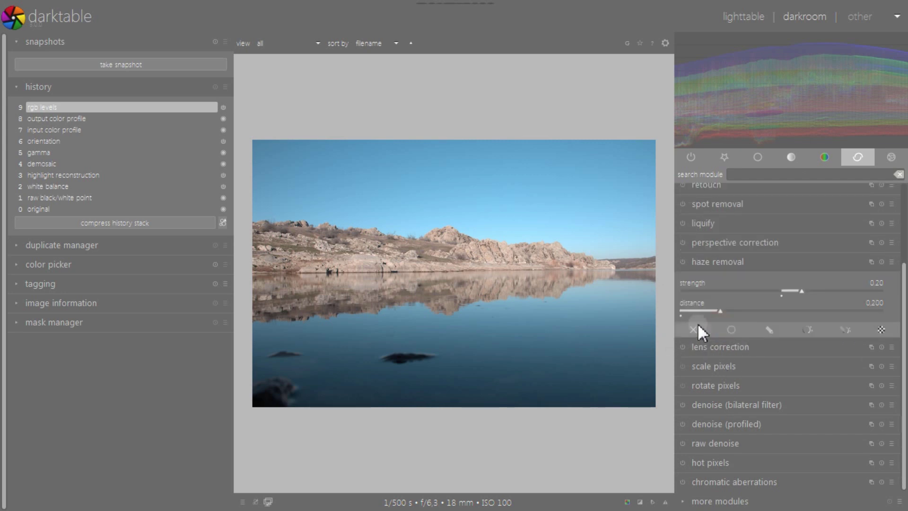
pyautogui.click(682, 261)
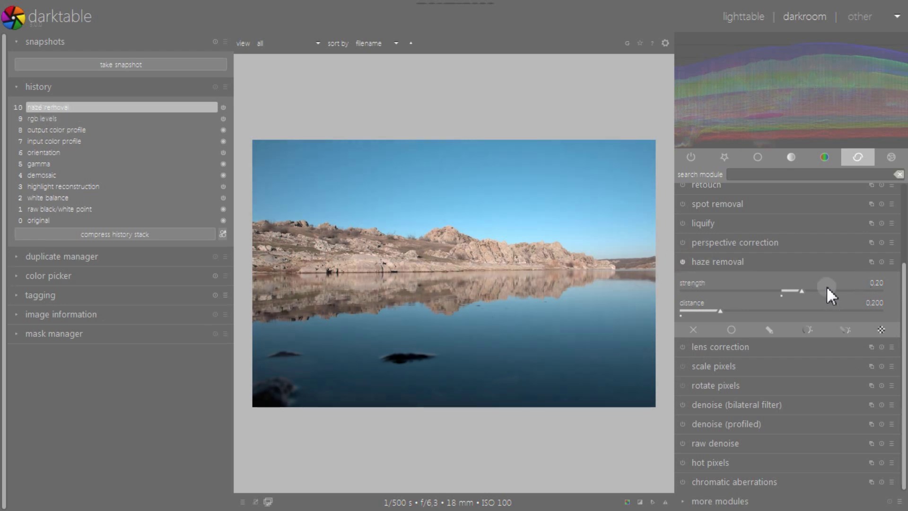
pyautogui.moveTo(826, 288)
pyautogui.mouseDown()
pyautogui.moveTo(815, 288)
pyautogui.moveTo(824, 285)
pyautogui.mouseUp()
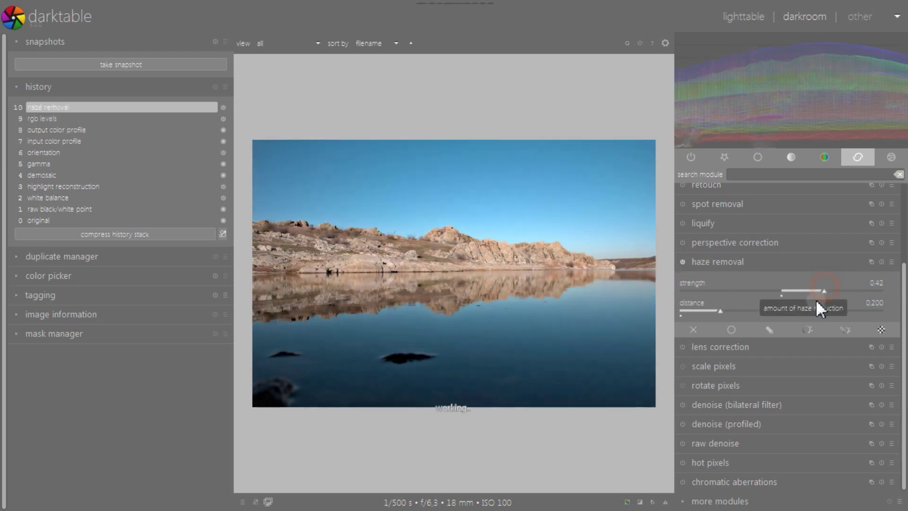
pyautogui.click(746, 312)
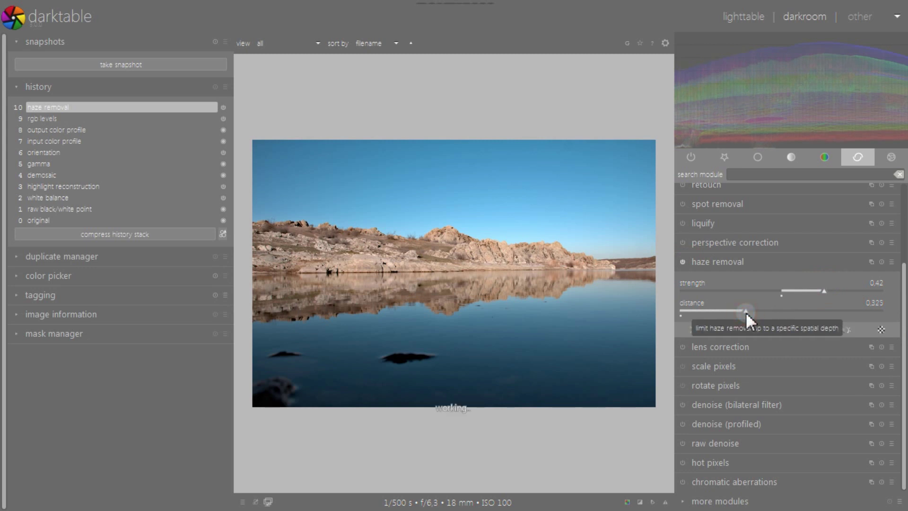
pyautogui.click(784, 310)
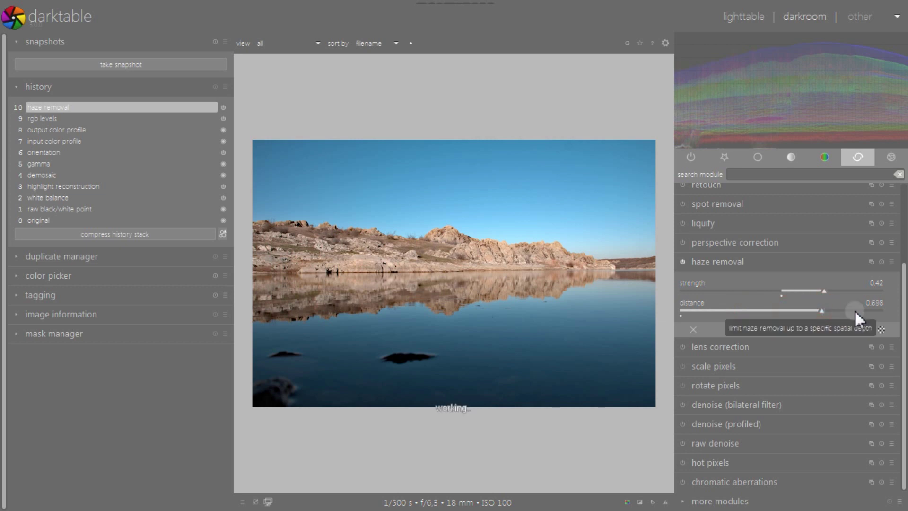
pyautogui.click(866, 311)
# Step: Zoom and pan the close-up toward the distant shoreline to inspect the haze removal
pyautogui.scroll(3, 480, 251)
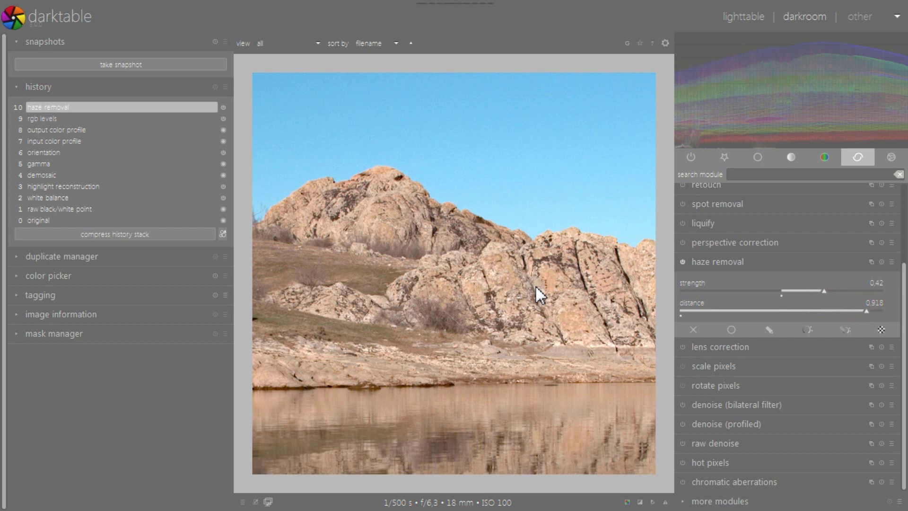
pyautogui.scroll(-3, 535, 285)
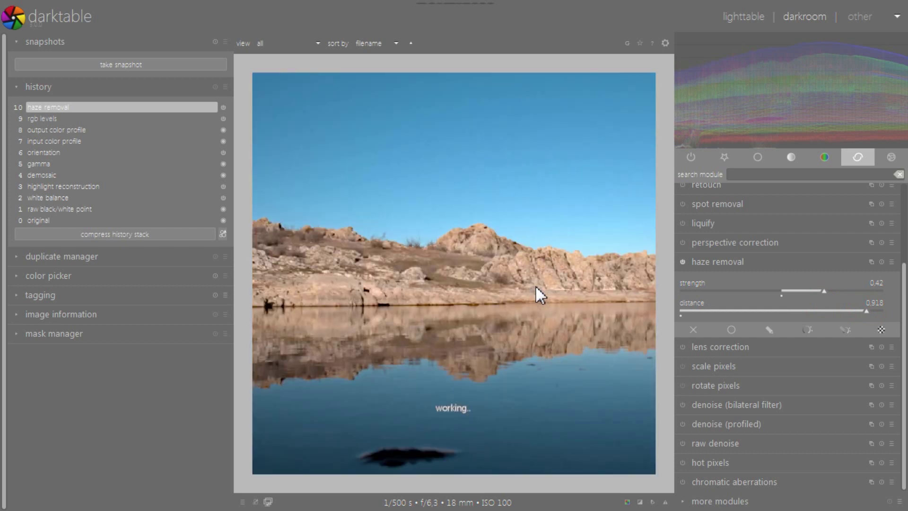
pyautogui.moveTo(541, 359); pyautogui.dragTo(494, 328)
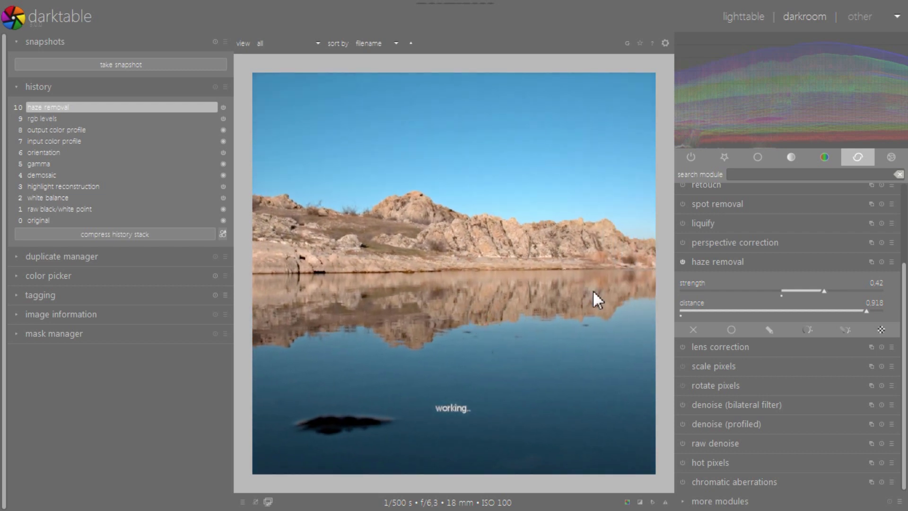
pyautogui.moveTo(594, 298); pyautogui.dragTo(421, 341)
pyautogui.scroll(-1, 487, 301)
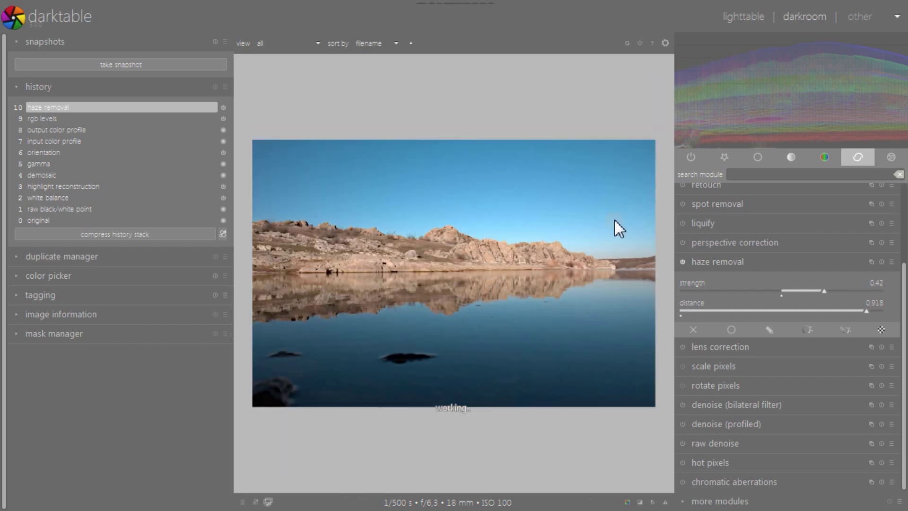
pyautogui.scroll(1, 584, 261)
pyautogui.scroll(-1, 563, 286)
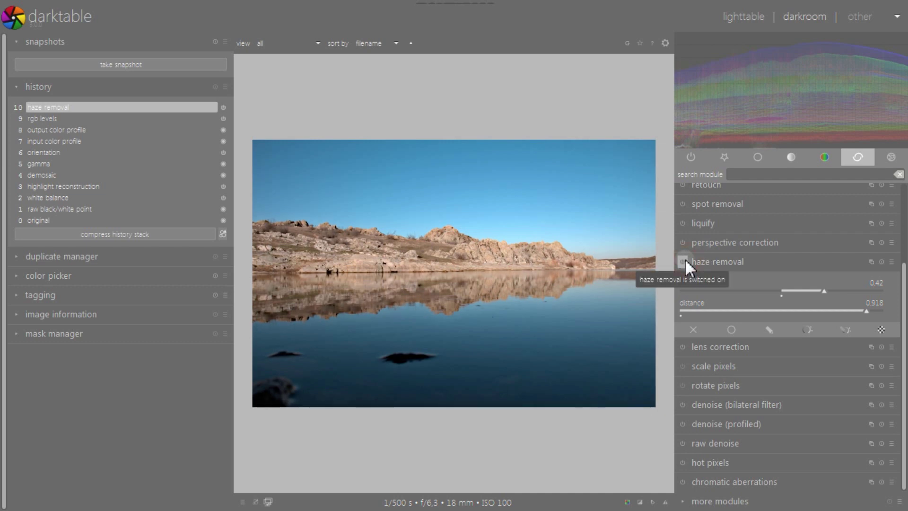
# Step: Lower haze strength to 0.33, reset haze removal, and compress history back to rgb levels
pyautogui.click(816, 288)
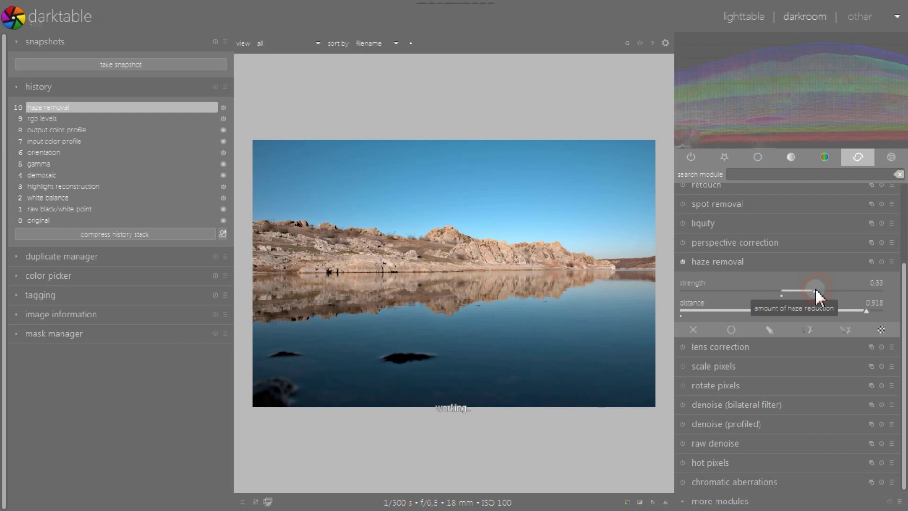
pyautogui.click(720, 260)
pyautogui.click(757, 327)
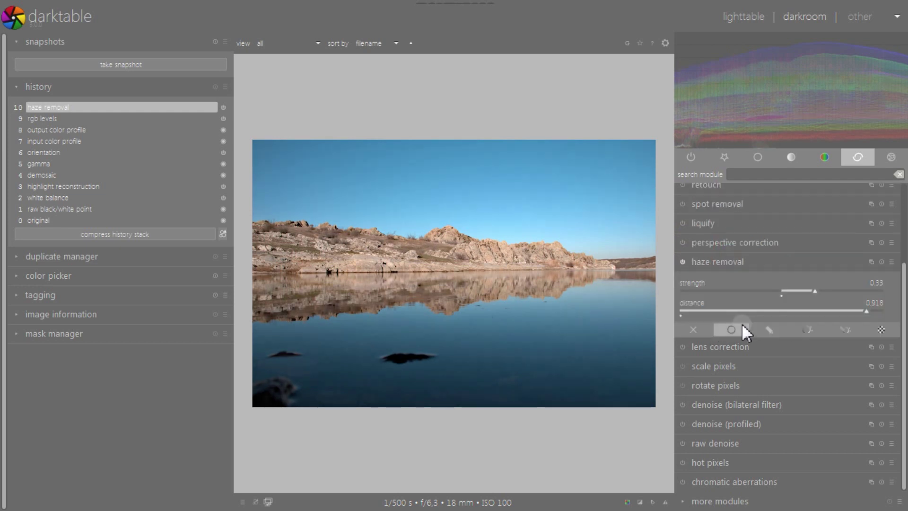
pyautogui.click(879, 264)
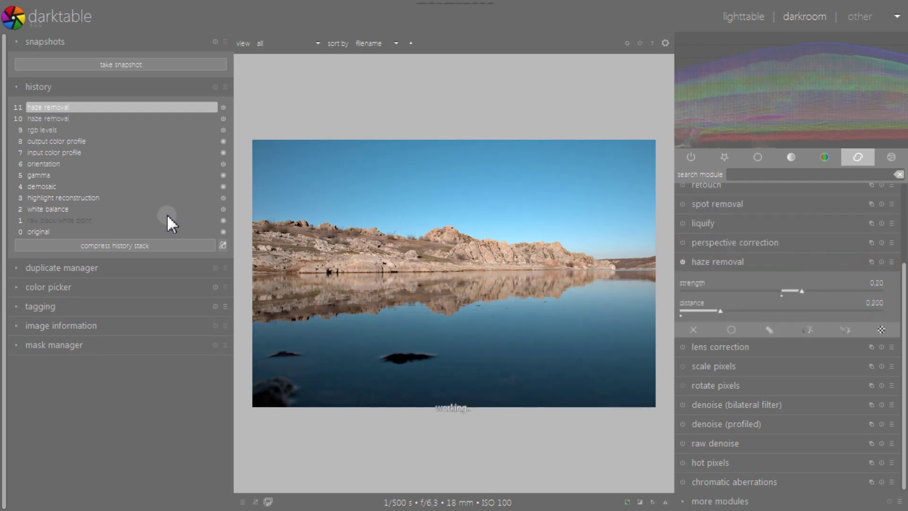
pyautogui.click(55, 132)
pyautogui.click(125, 246)
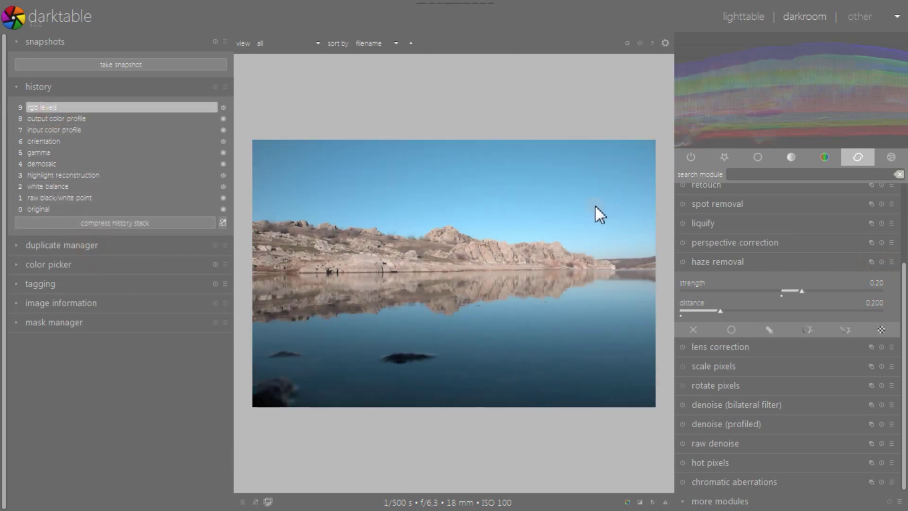
pyautogui.click(739, 261)
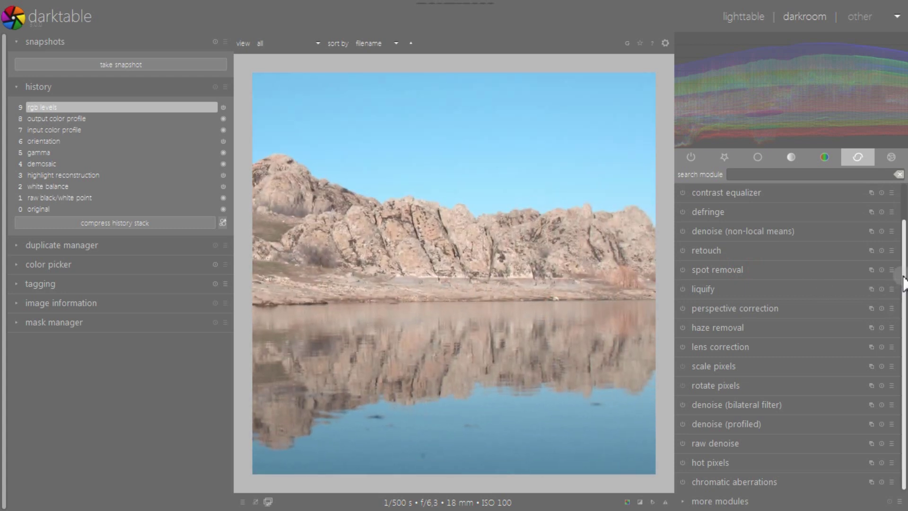
# Step: Raise the contrast equalizer's luma curve at the fine-detail end
pyautogui.scroll(2, 904, 283)
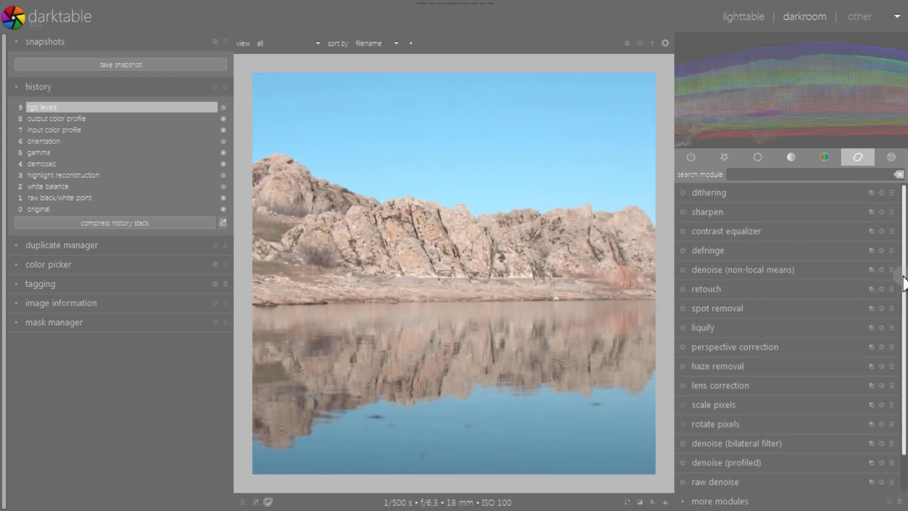
pyautogui.click(739, 231)
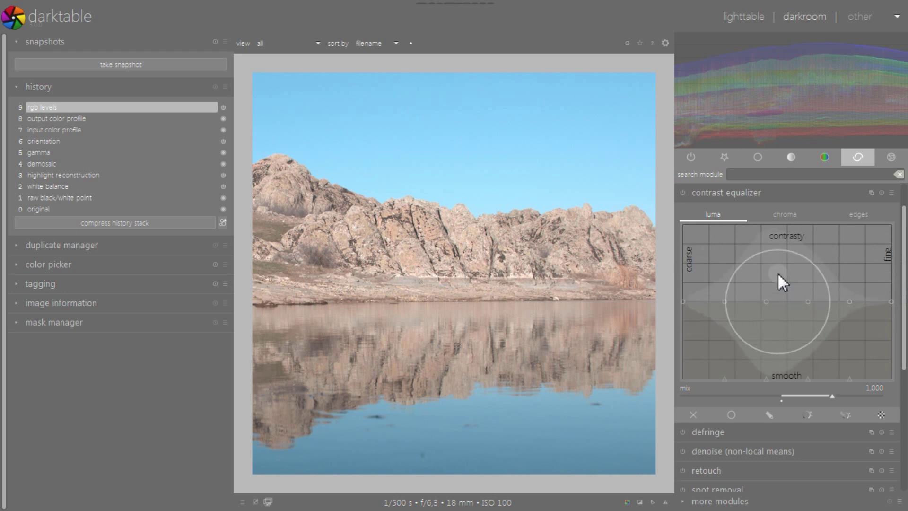
pyautogui.scroll(1, 777, 272)
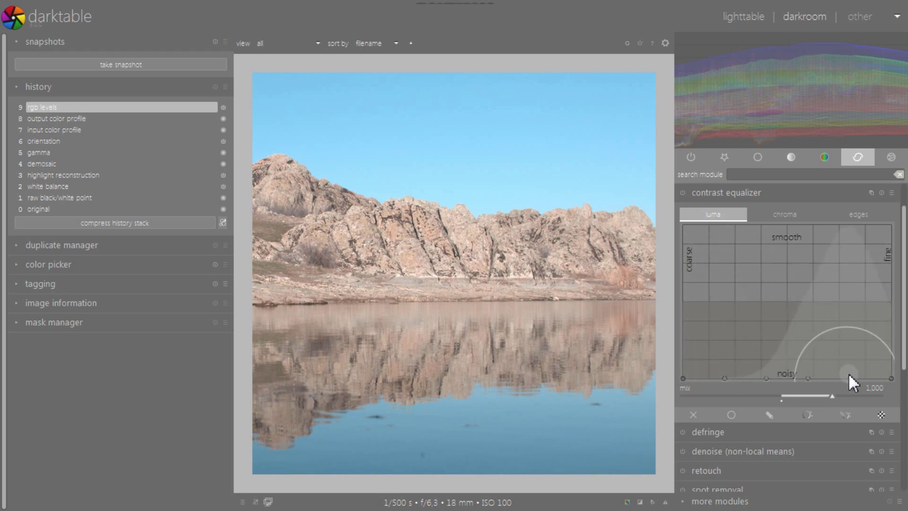
pyautogui.moveTo(848, 373); pyautogui.dragTo(850, 333)
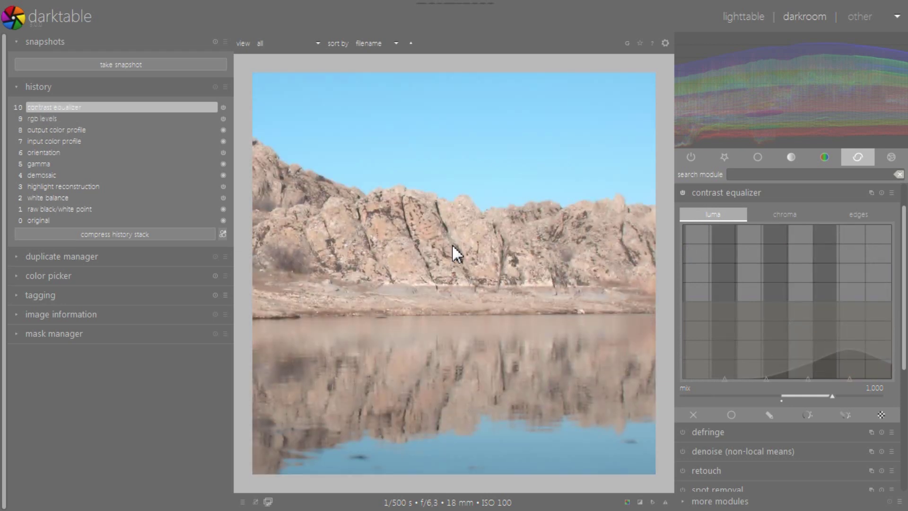
# Step: Reset the contrast equalizer curves, then lift the noise and luma contrast curves at the fine-detail end
pyautogui.scroll(3, 452, 243)
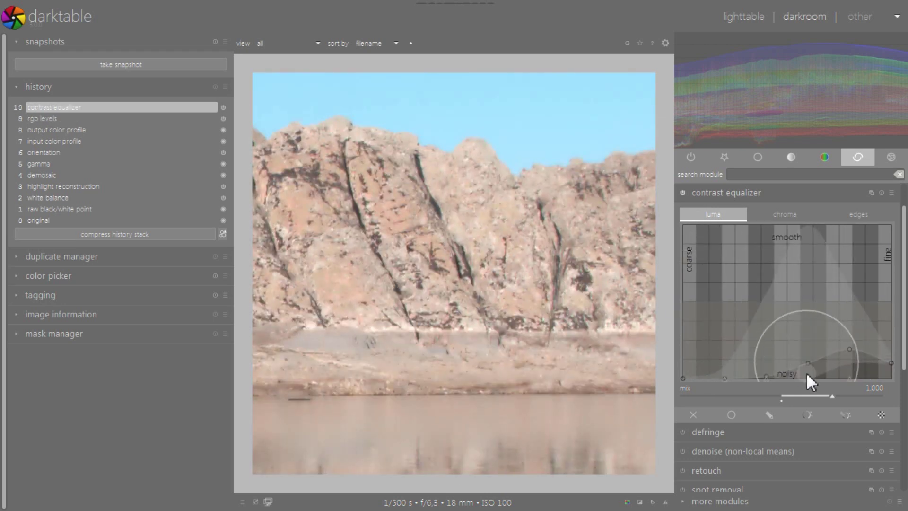
pyautogui.doubleClick(851, 351)
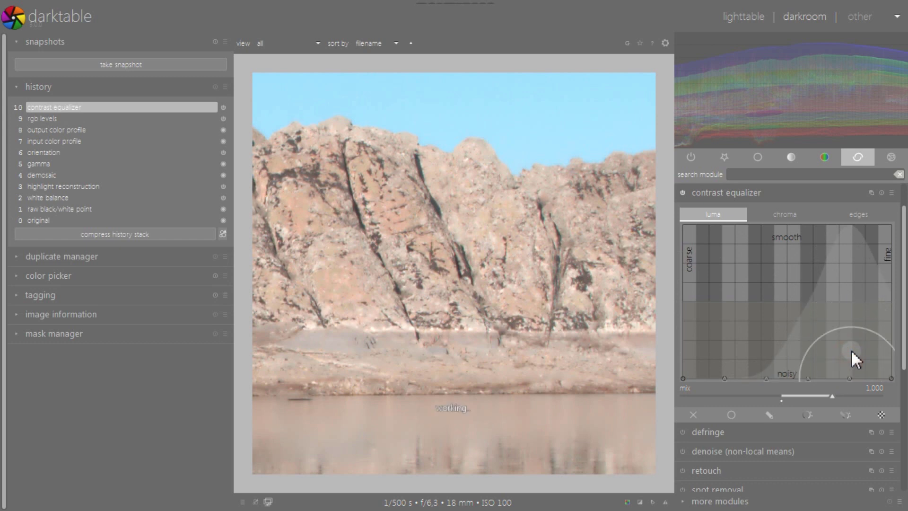
pyautogui.scroll(-3, 851, 351)
pyautogui.moveTo(837, 361); pyautogui.dragTo(838, 317)
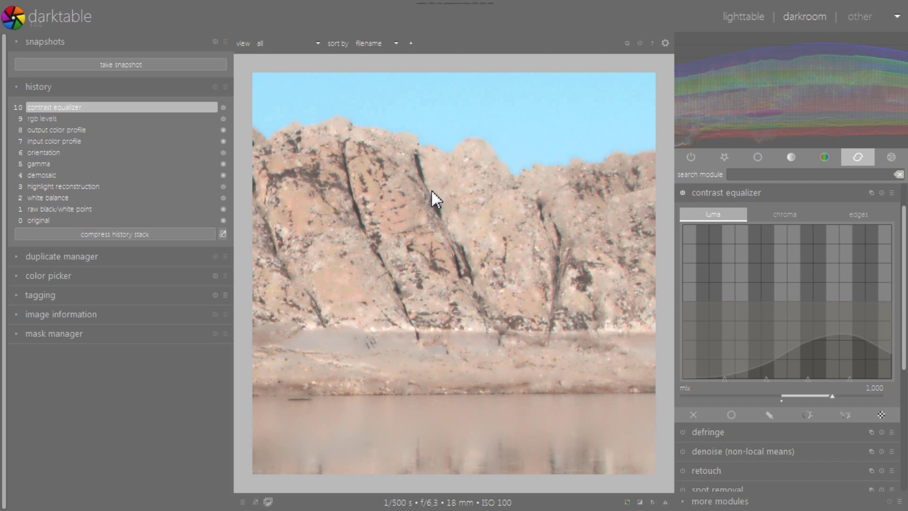
pyautogui.doubleClick(850, 334)
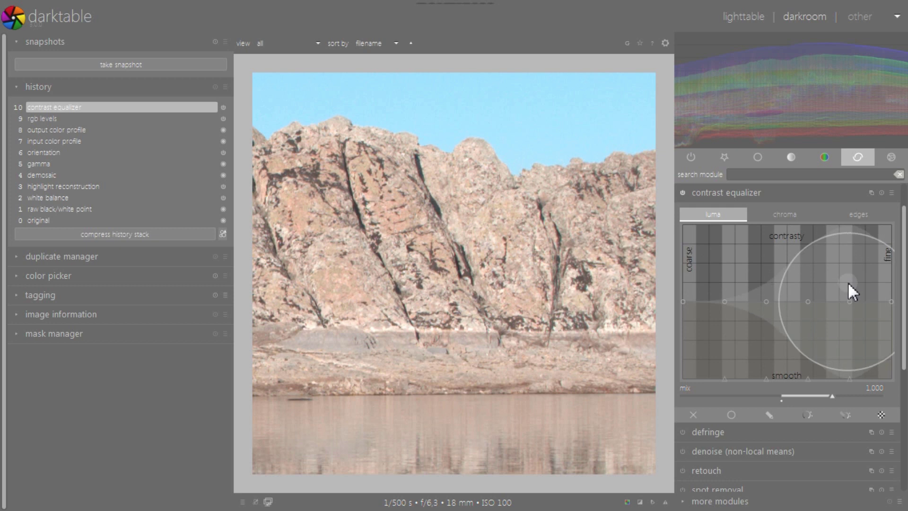
pyautogui.moveTo(849, 283); pyautogui.dragTo(853, 236)
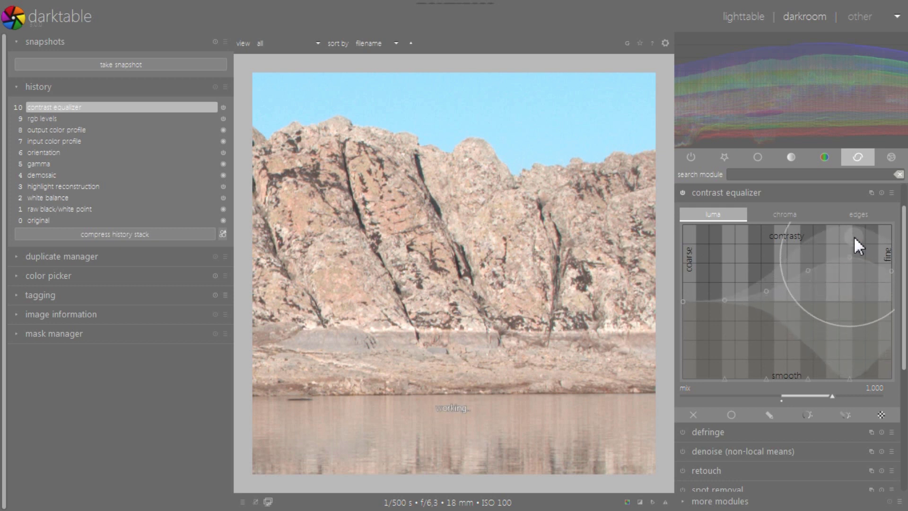
pyautogui.scroll(-3, 403, 241)
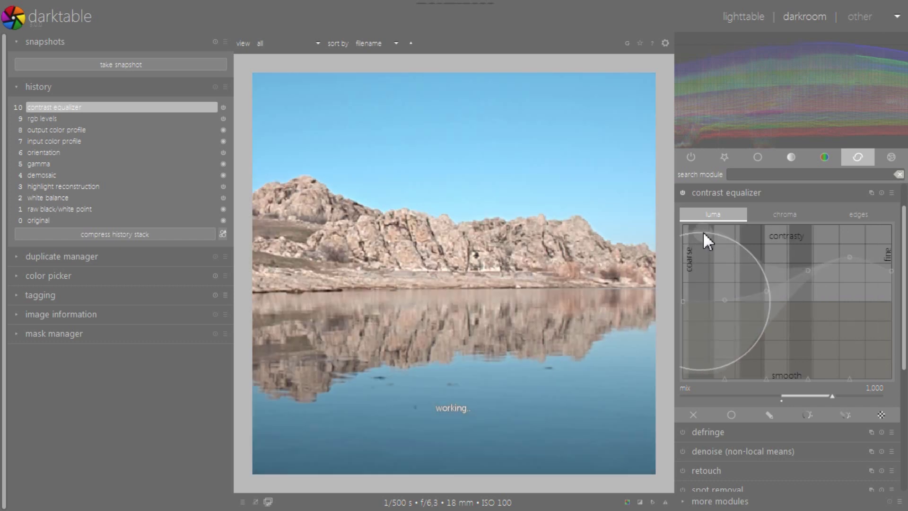
# Step: Toggle the contrast equalizer off and on twice to compare the photo with and without it
pyautogui.click(683, 192)
pyautogui.click(683, 191)
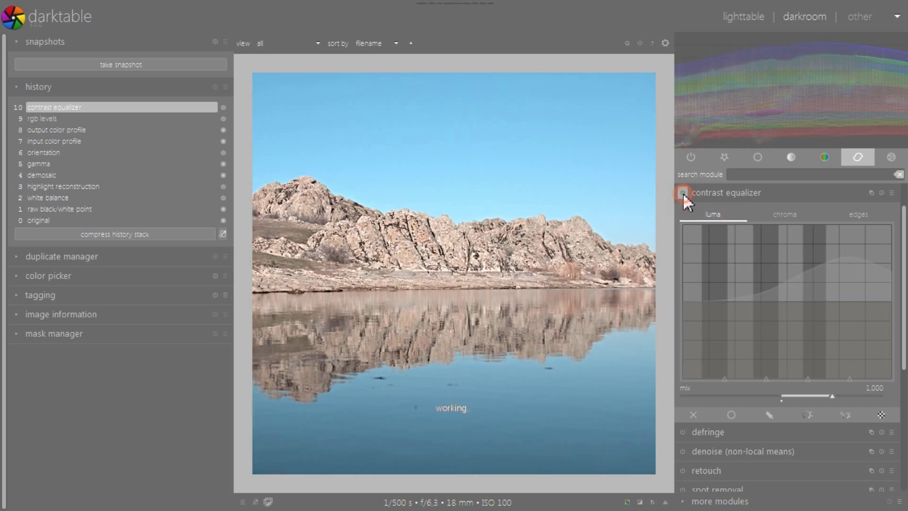
pyautogui.click(683, 192)
pyautogui.click(683, 192)
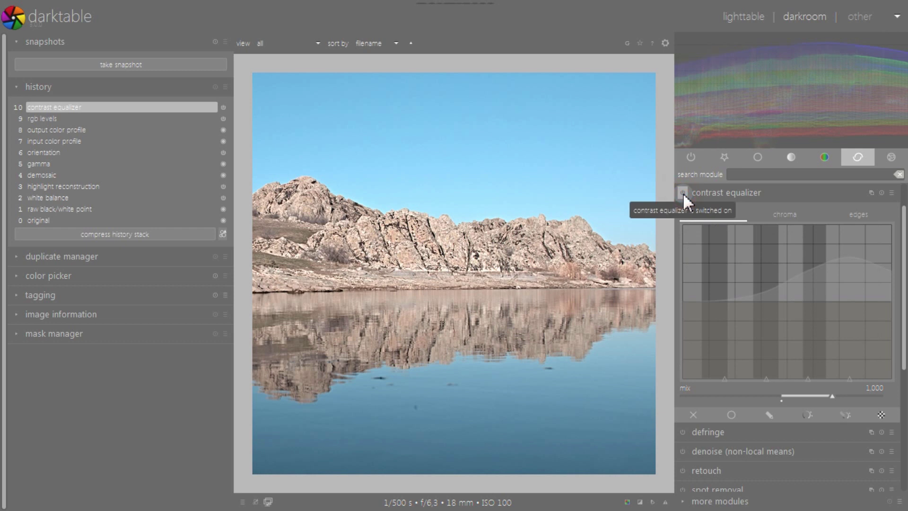
# Step: Try coarse and strong fine luma boosts, settling on a gentle fine-detail lift for the rocks
pyautogui.doubleClick(850, 256)
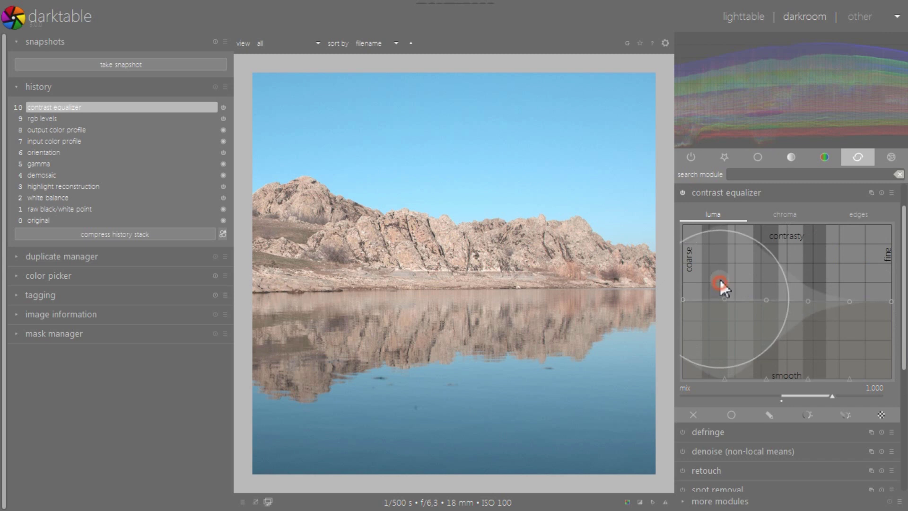
pyautogui.moveTo(719, 281); pyautogui.dragTo(723, 244)
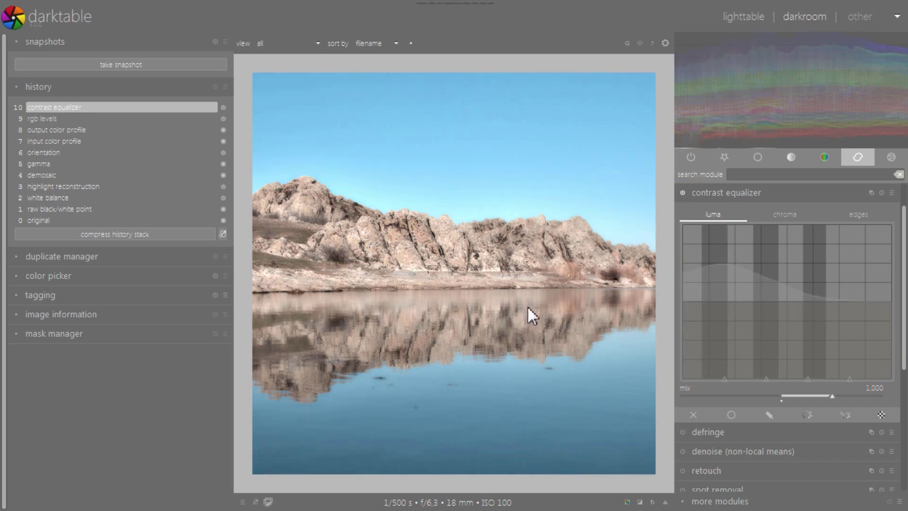
pyautogui.scroll(2, 463, 244)
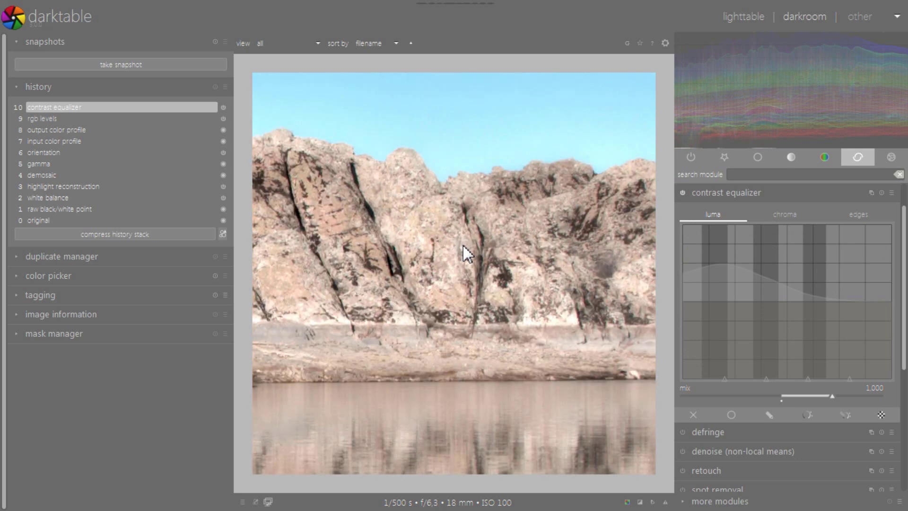
pyautogui.doubleClick(724, 264)
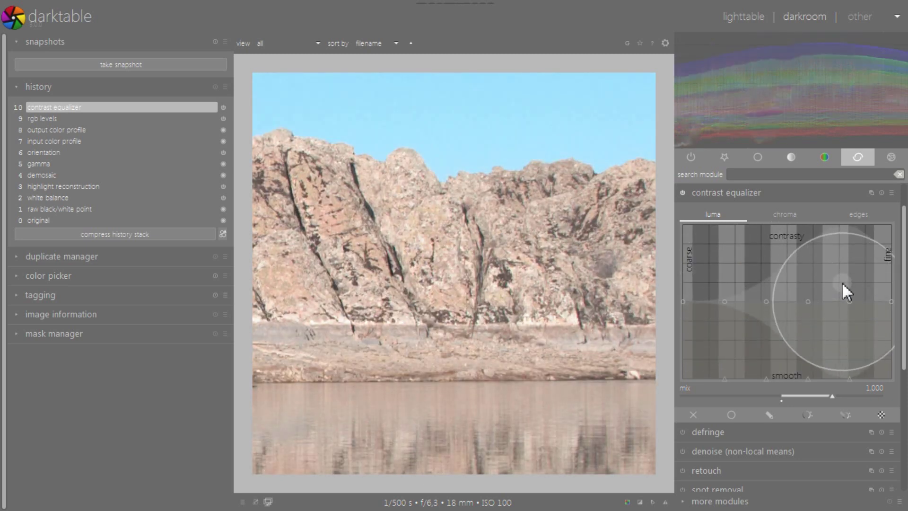
pyautogui.moveTo(883, 267); pyautogui.dragTo(869, 226)
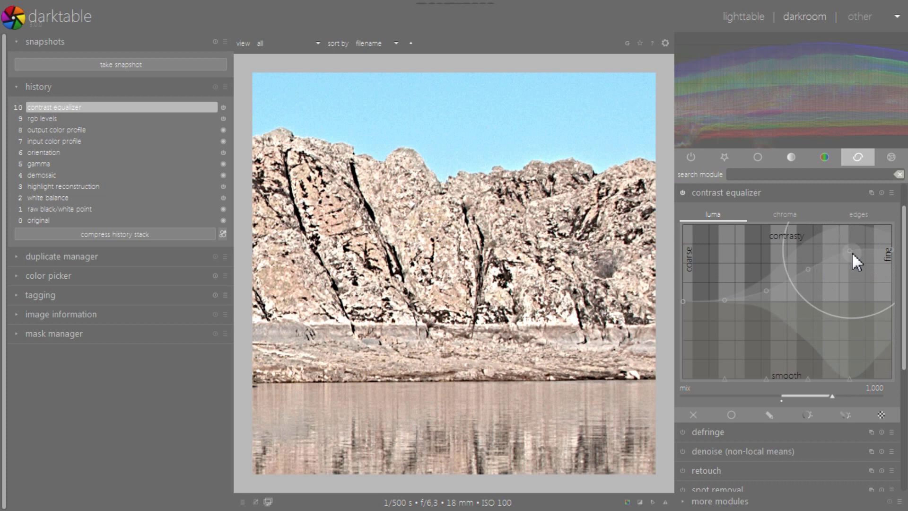
pyautogui.doubleClick(848, 250)
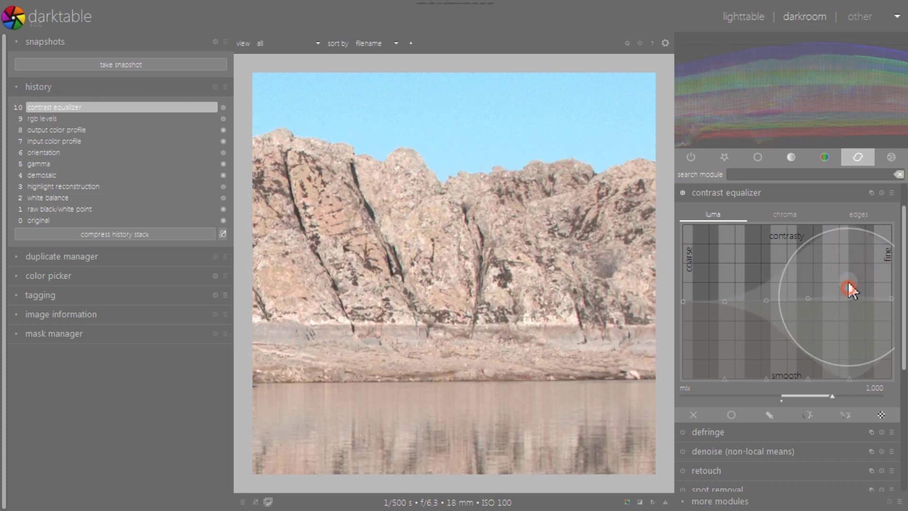
pyautogui.moveTo(847, 280); pyautogui.dragTo(849, 264)
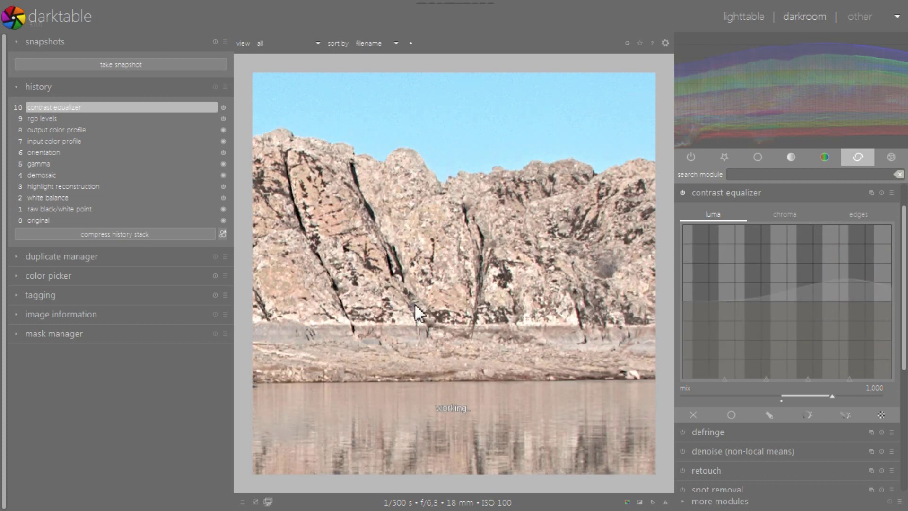
pyautogui.scroll(-4, 420, 308)
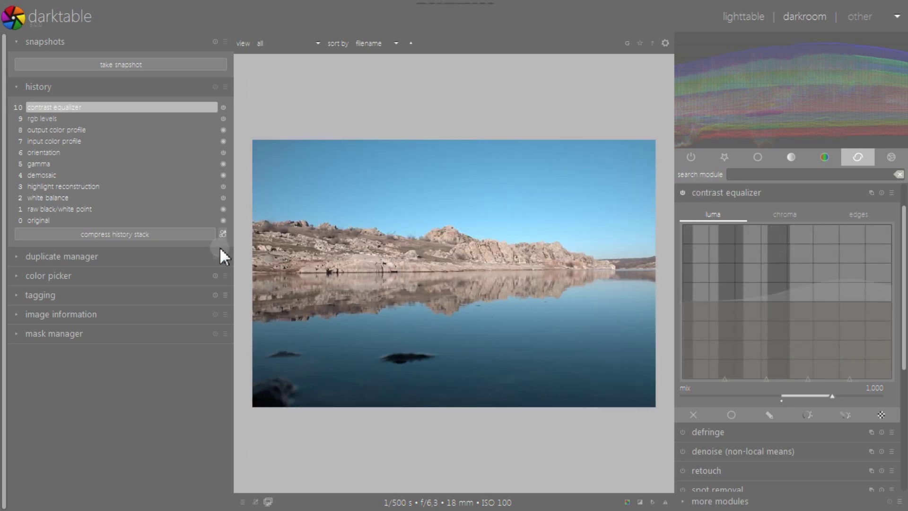
# Step: Select history item 9 'rgb levels' and compress the history stack, discarding the contrast equalizer
pyautogui.click(56, 119)
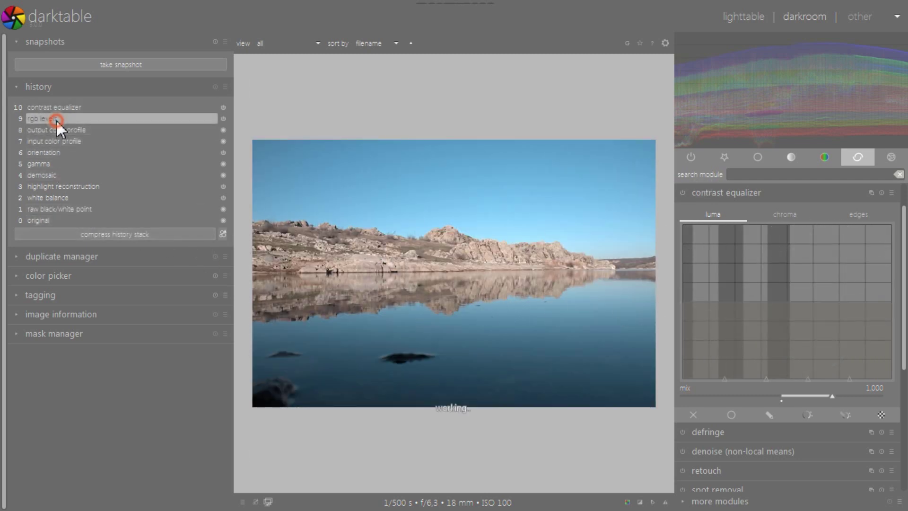
pyautogui.click(117, 234)
pyautogui.click(743, 193)
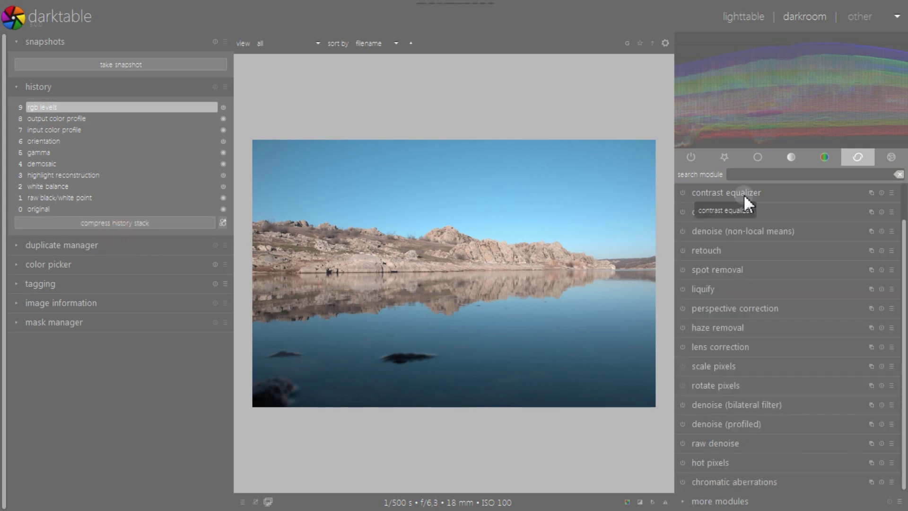